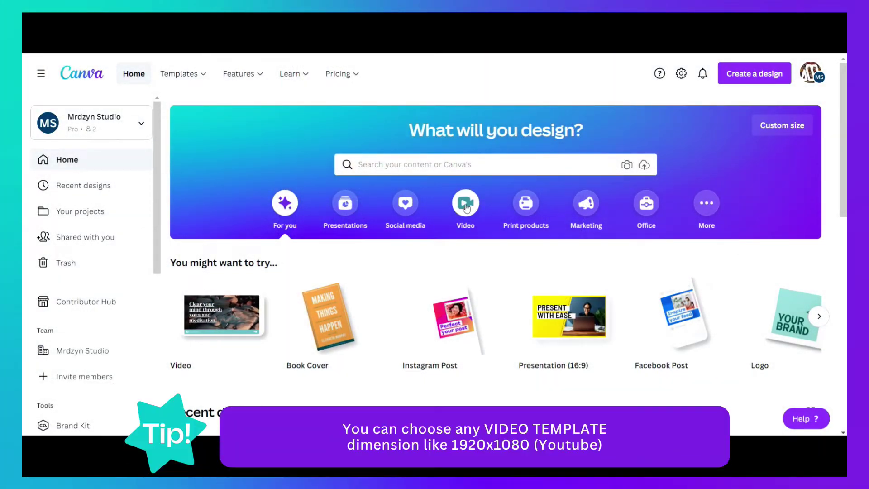
Create a blank video design from the Video category on the home page.
left_click(467, 207)
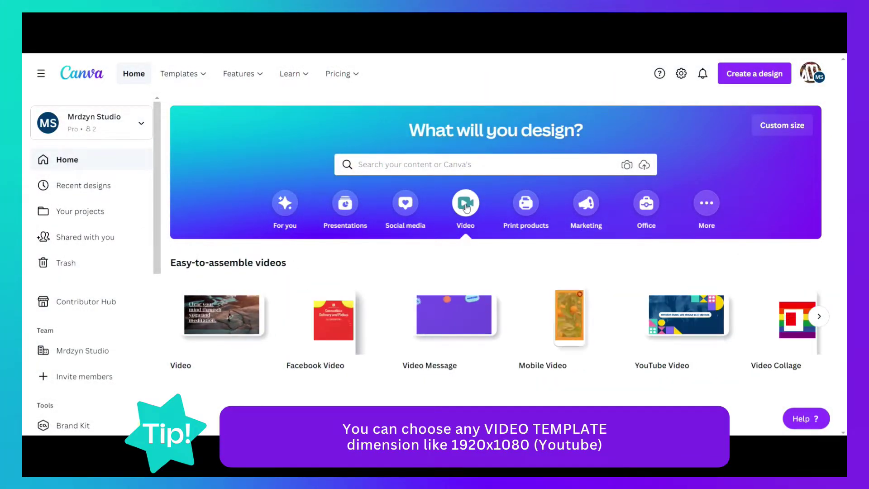
left_click(266, 321)
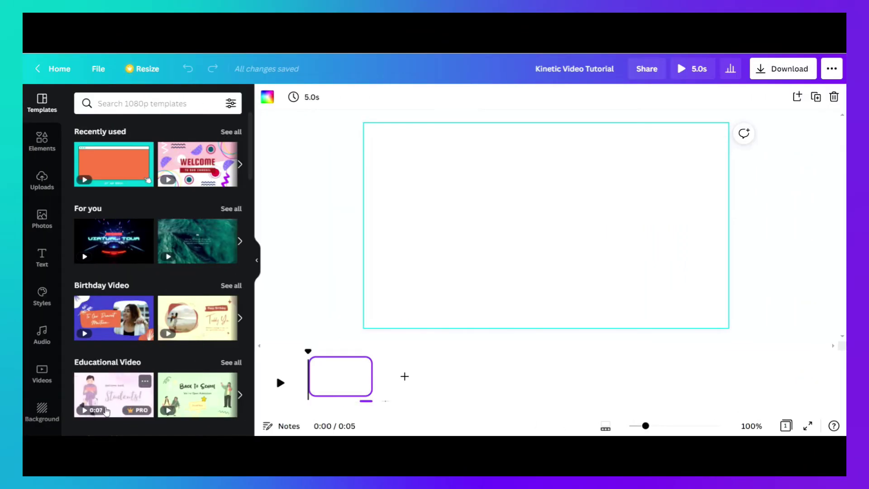
Preview the Music Stomp Clap track and drag it onto the timeline below the page.
left_click(46, 343)
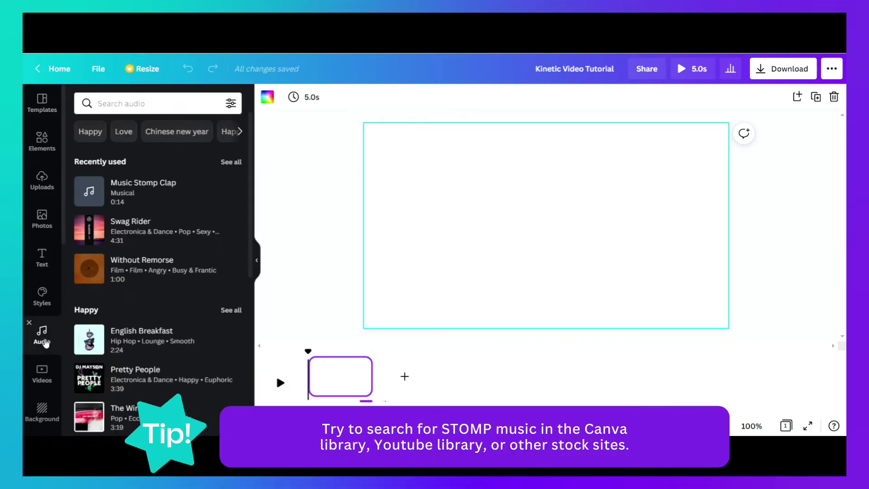
left_click(150, 105)
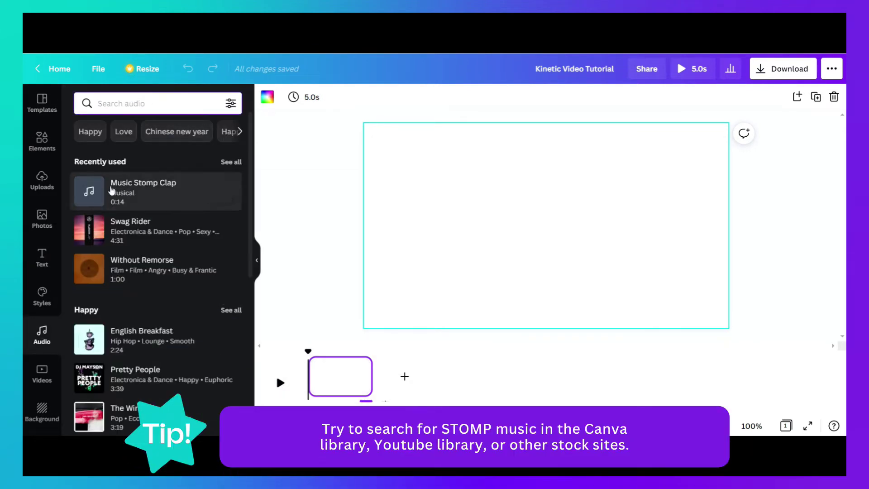
left_click(90, 192)
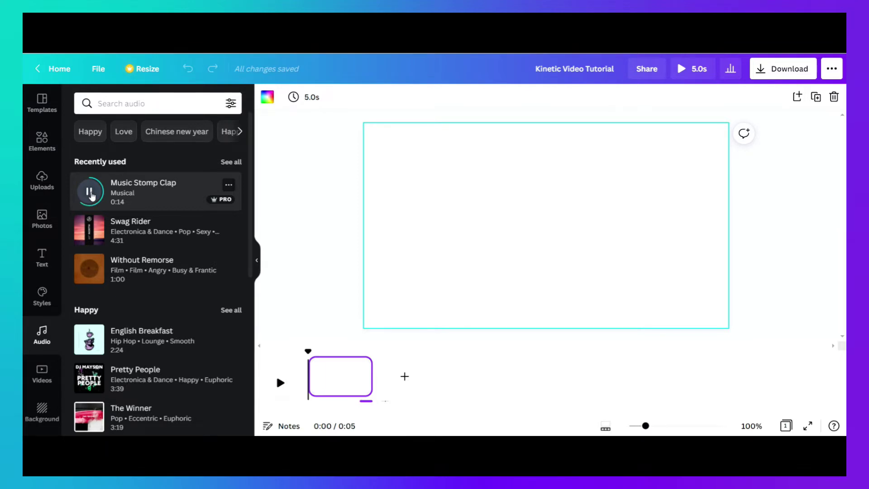
left_click(89, 192)
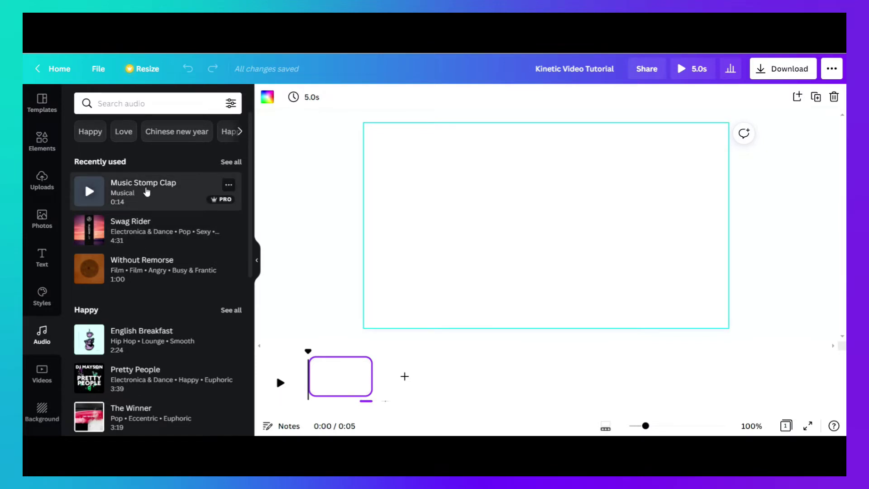
left_click_drag(146, 192, 362, 416)
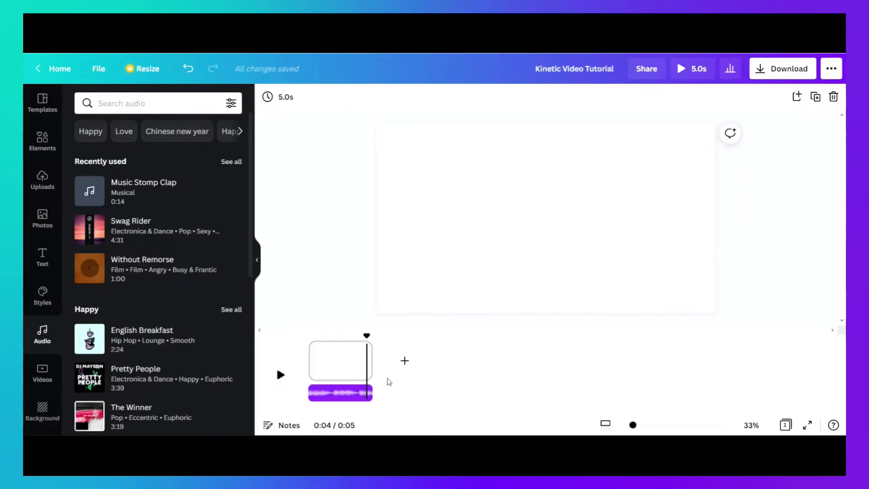
Set the first scene's duration to 1.0s and zoom in on the timeline.
mouse_move(376, 383)
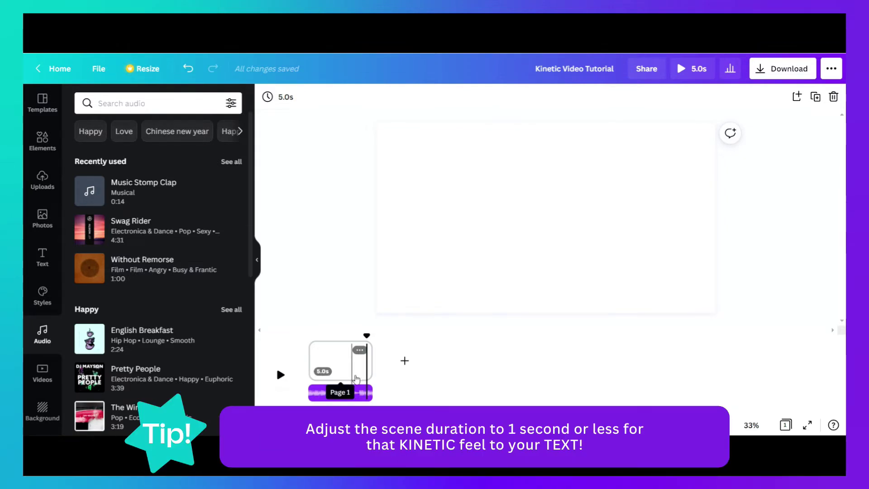
left_click(371, 372)
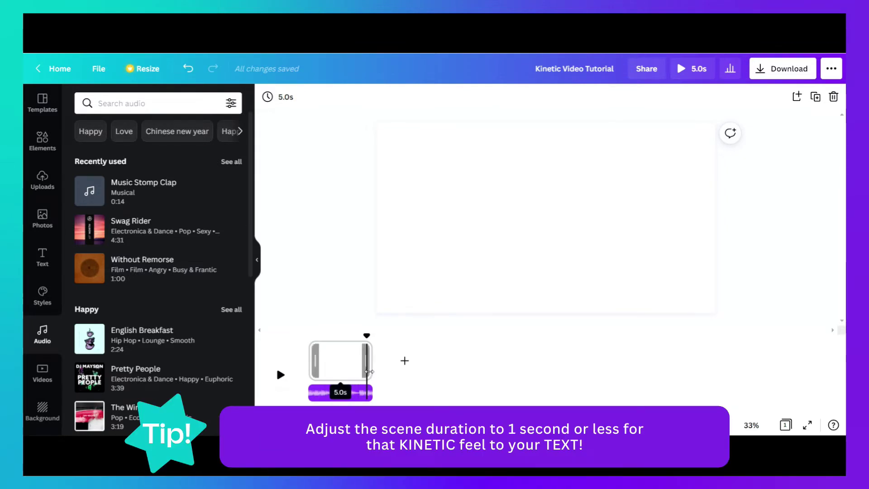
left_click_drag(370, 372, 330, 373)
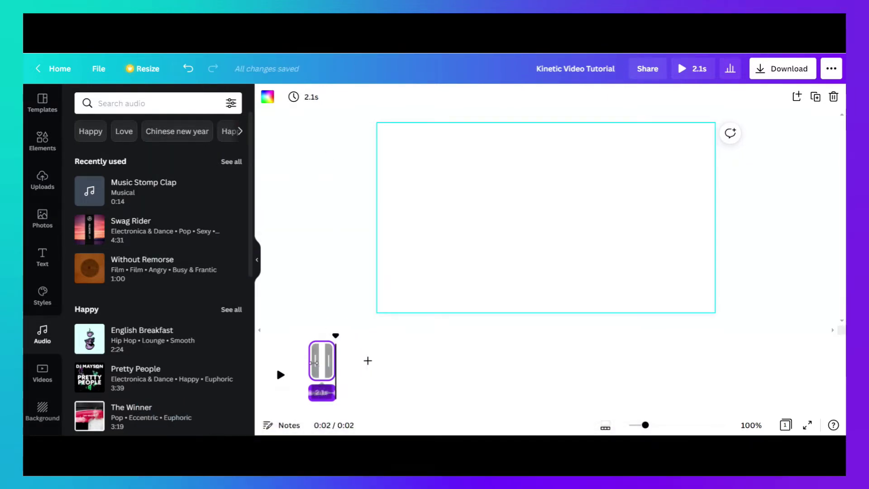
left_click(311, 97)
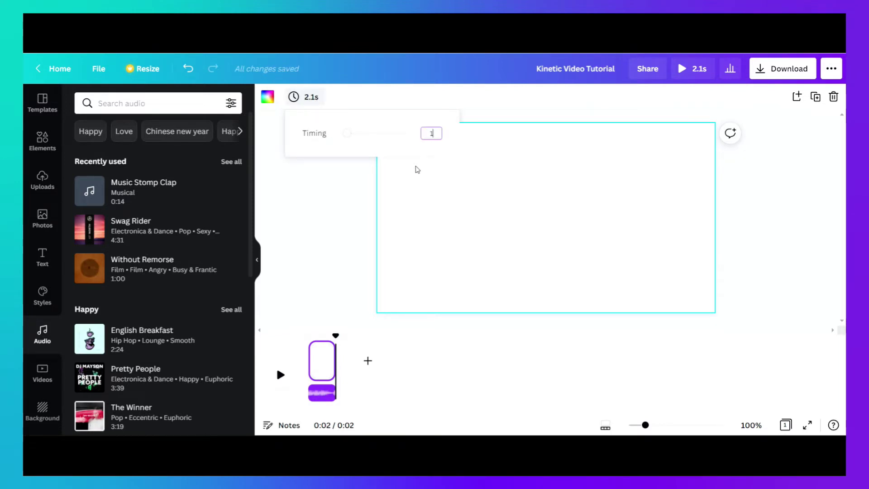
key("Return")
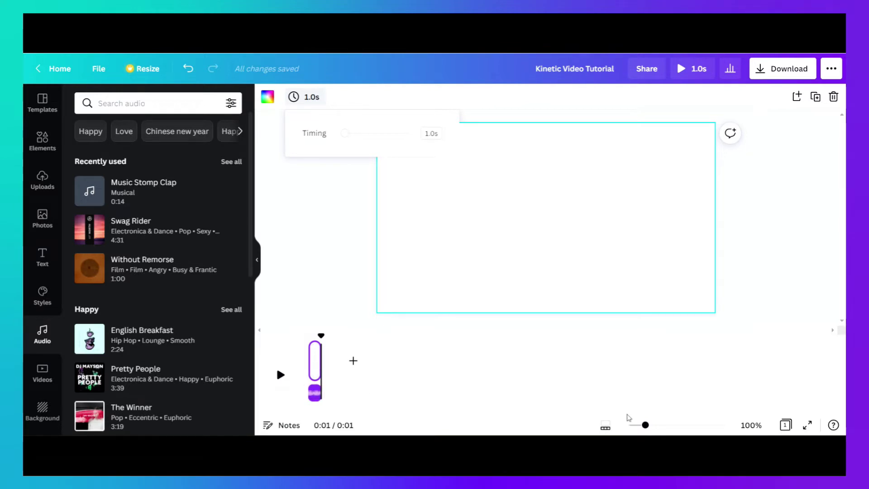
left_click_drag(645, 425, 706, 424)
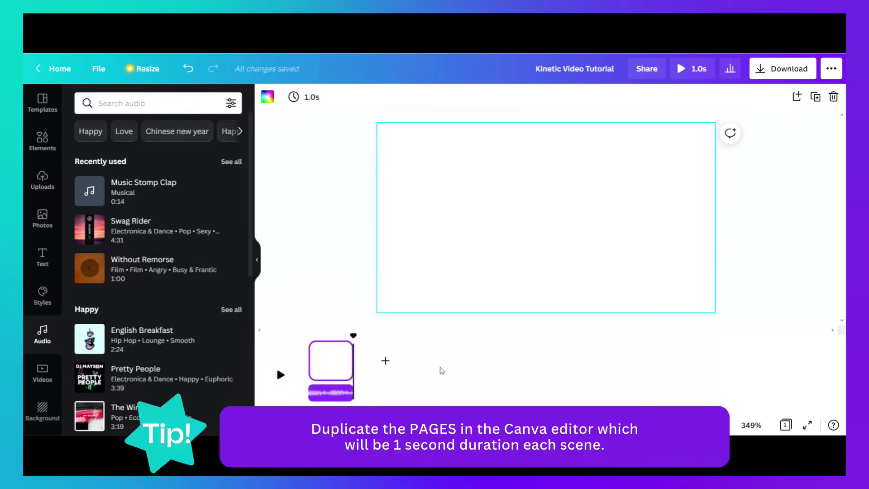
Duplicate the first page and make page 1's background black.
mouse_move(339, 353)
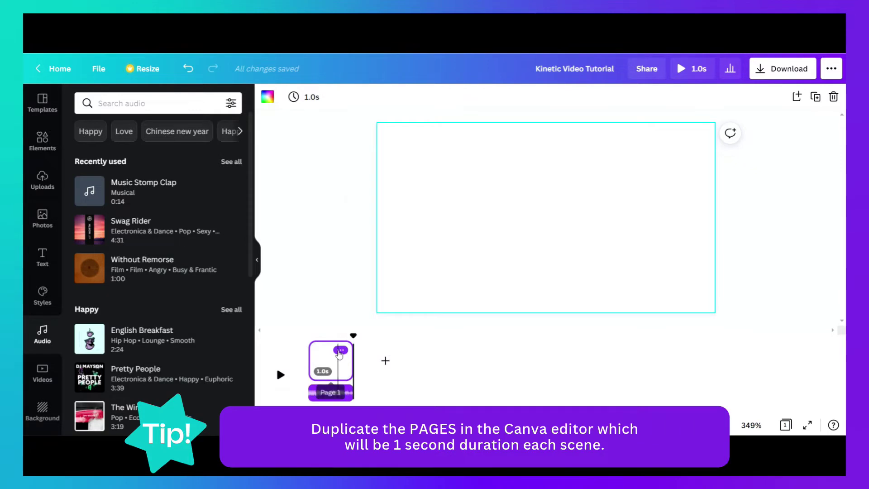
left_click(341, 350)
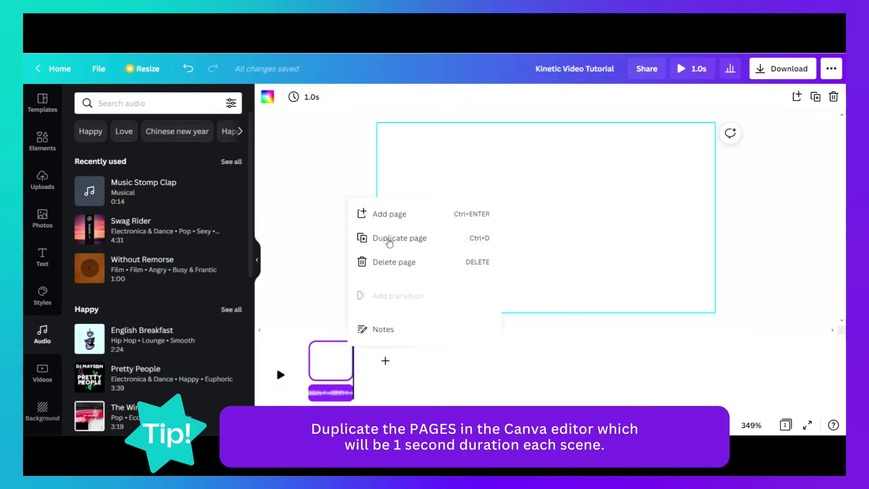
left_click(390, 243)
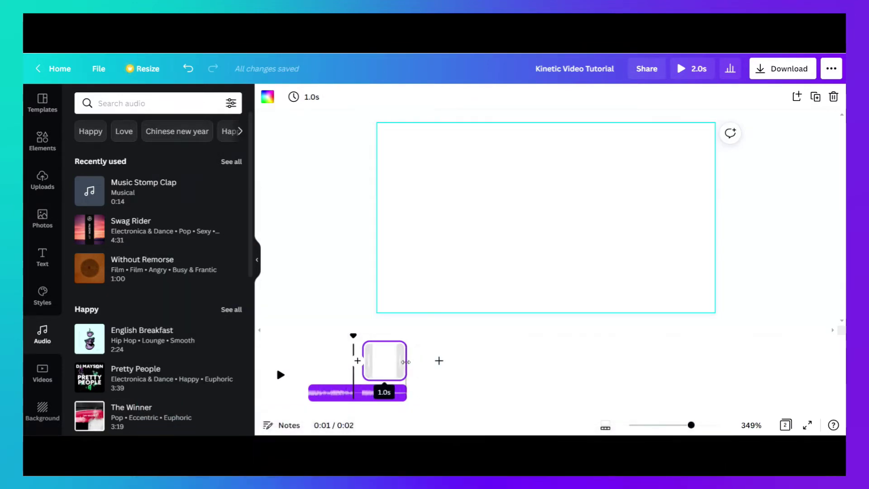
left_click(337, 359)
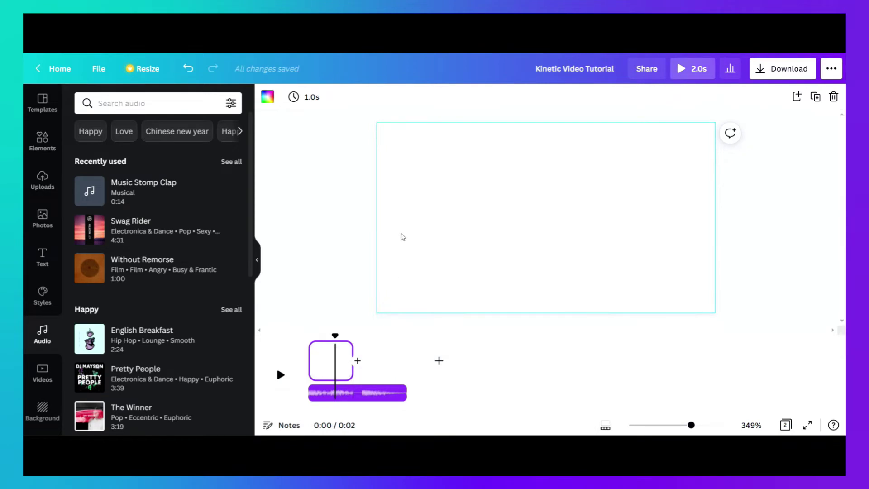
left_click(266, 102)
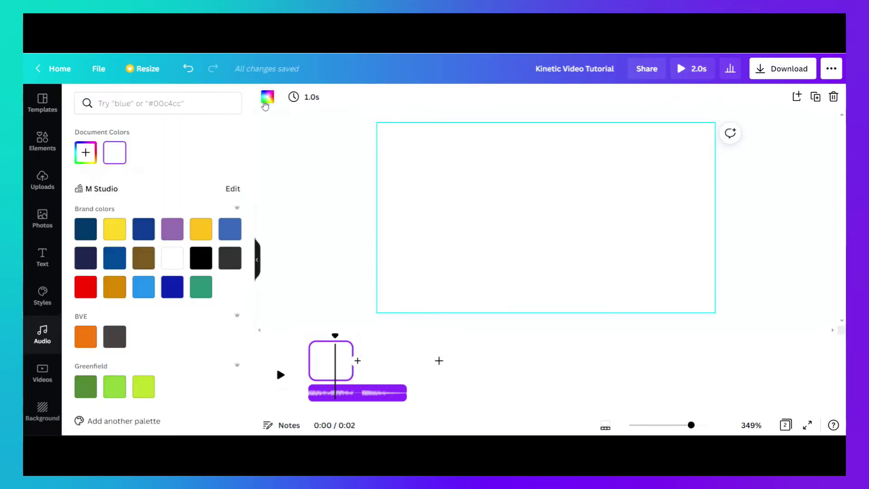
left_click(201, 258)
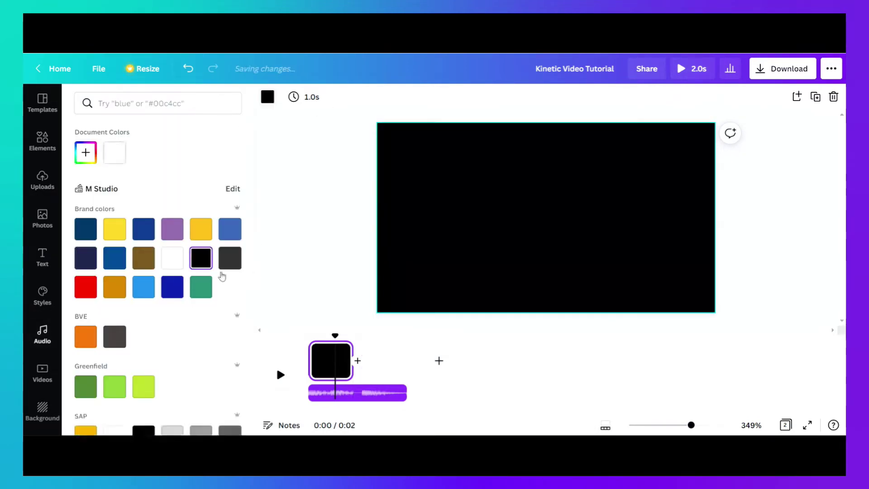
Duplicate the white second page and turn the new page 3 black.
left_click(387, 364)
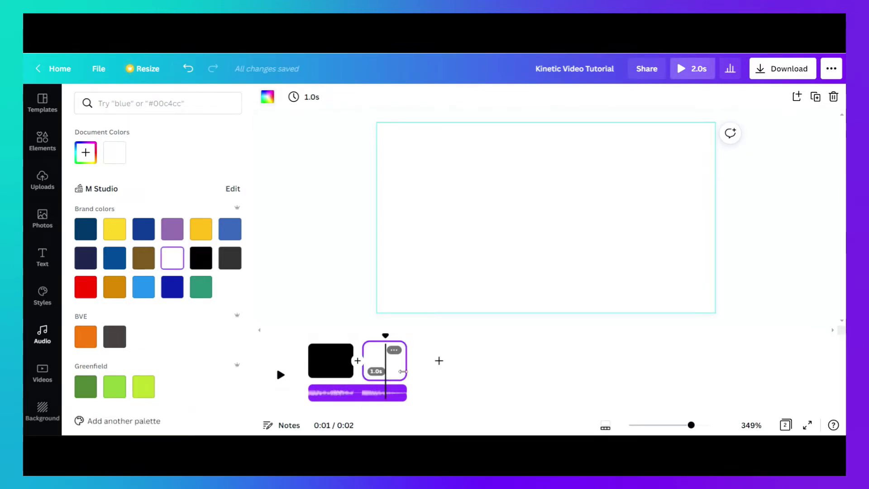
left_click(395, 351)
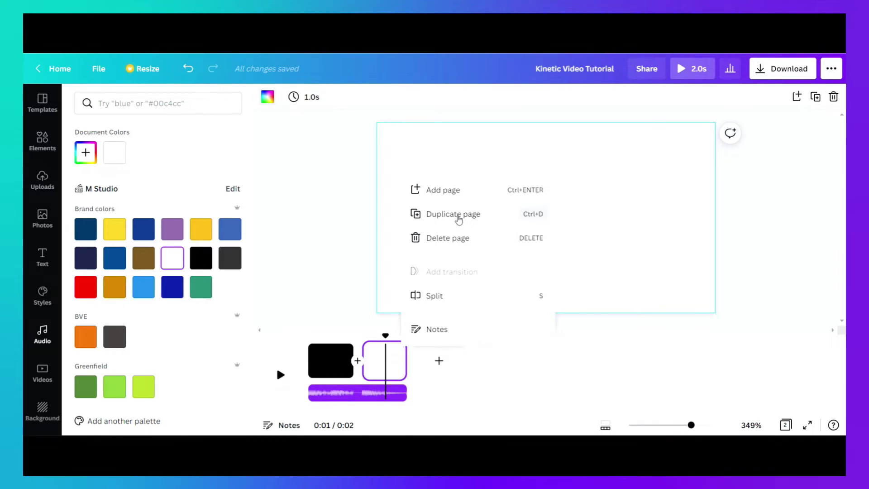
left_click(458, 218)
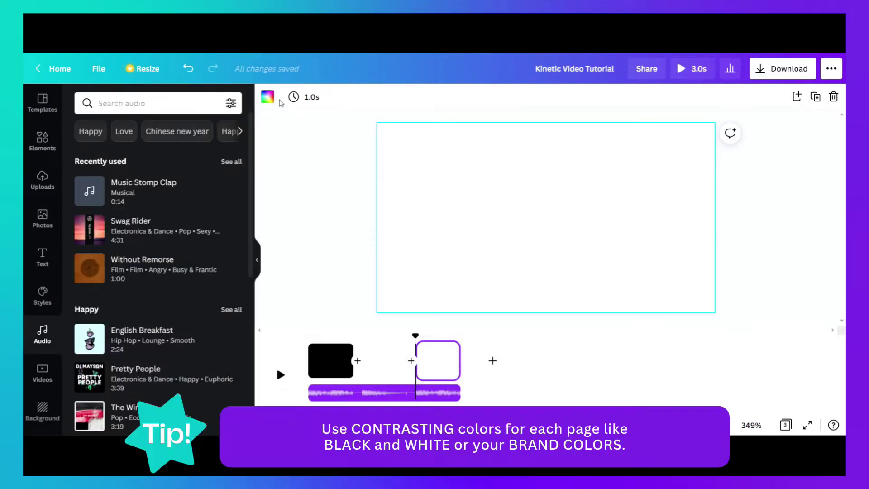
left_click(267, 97)
left_click(119, 156)
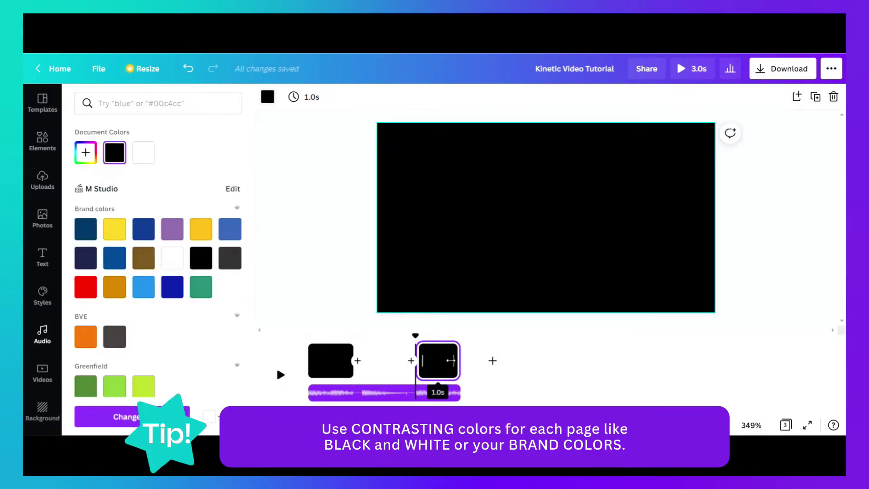
Duplicate page 3 and make the new page 4's background white.
left_click(447, 351)
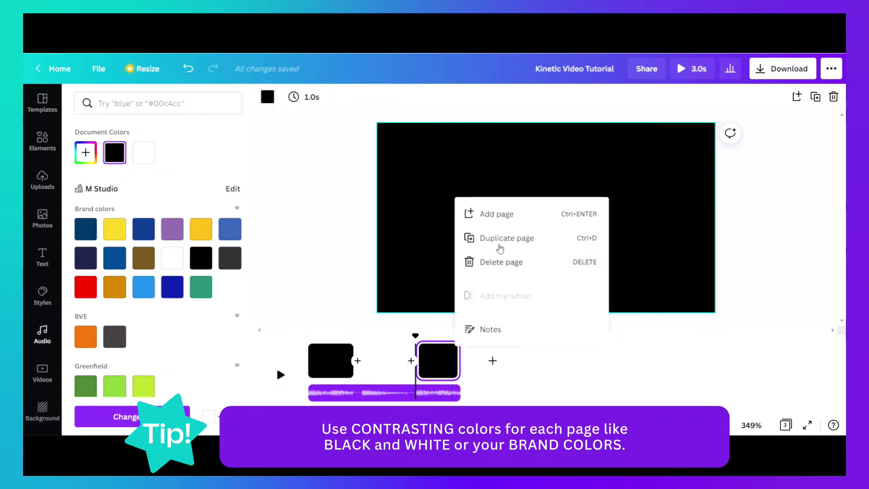
left_click(498, 237)
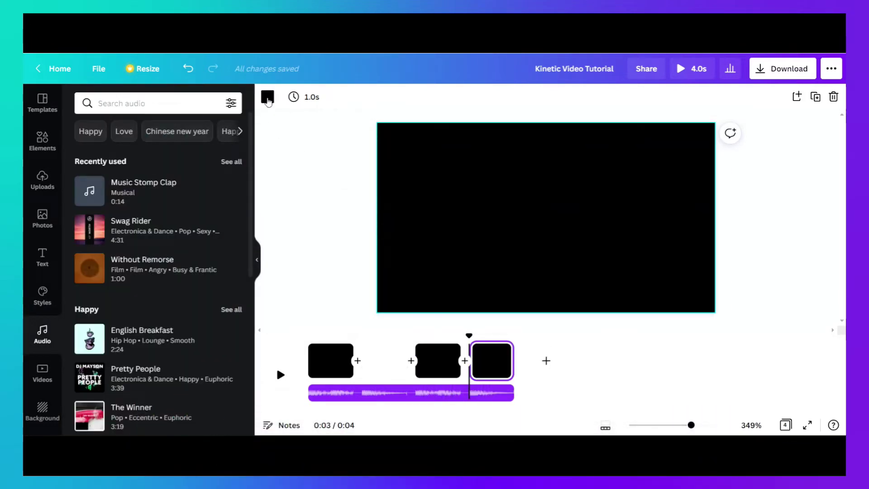
left_click(267, 96)
left_click(148, 153)
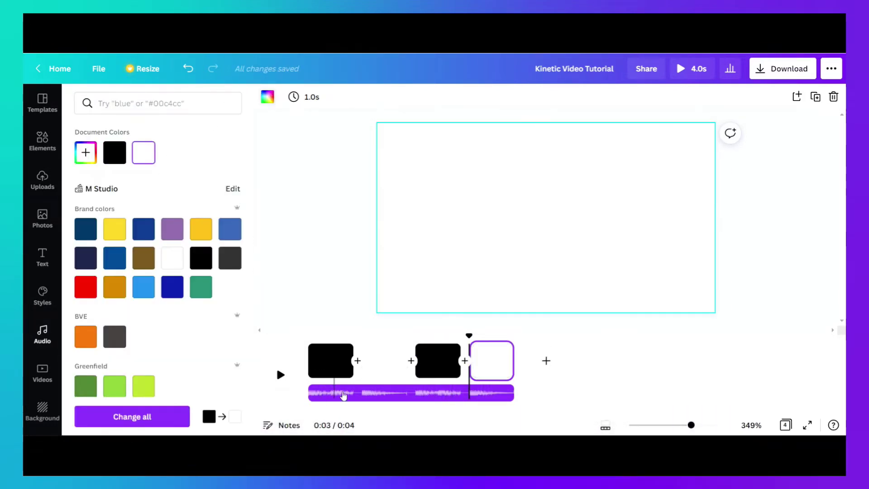
left_click(328, 372)
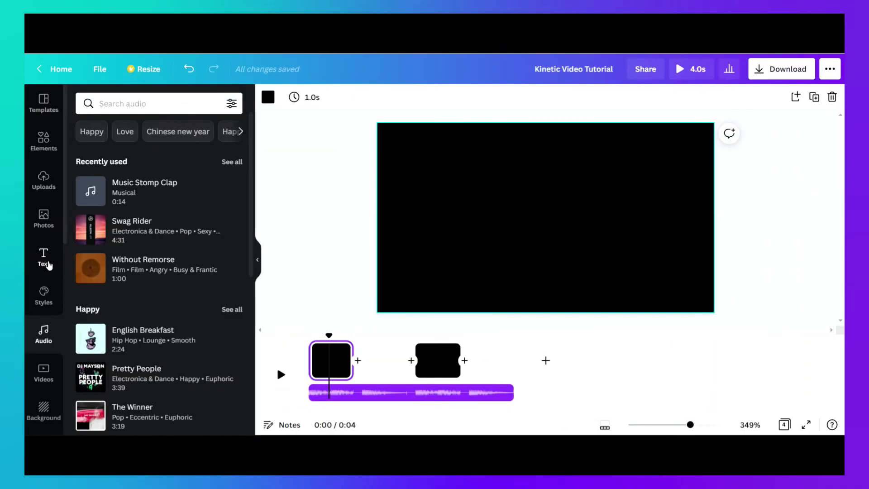
Add a white 'Add a heading' text, enlarge it to size 98.1 and centre it.
left_click(48, 264)
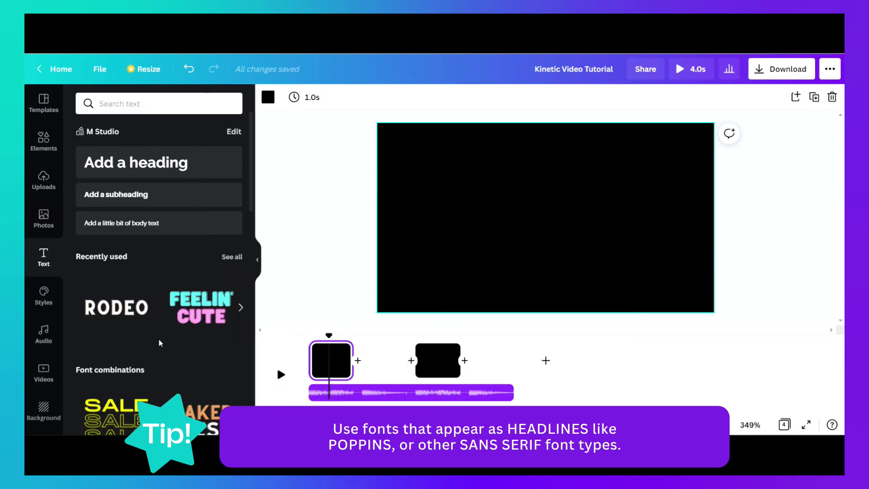
scroll(160, 344, "down", 3)
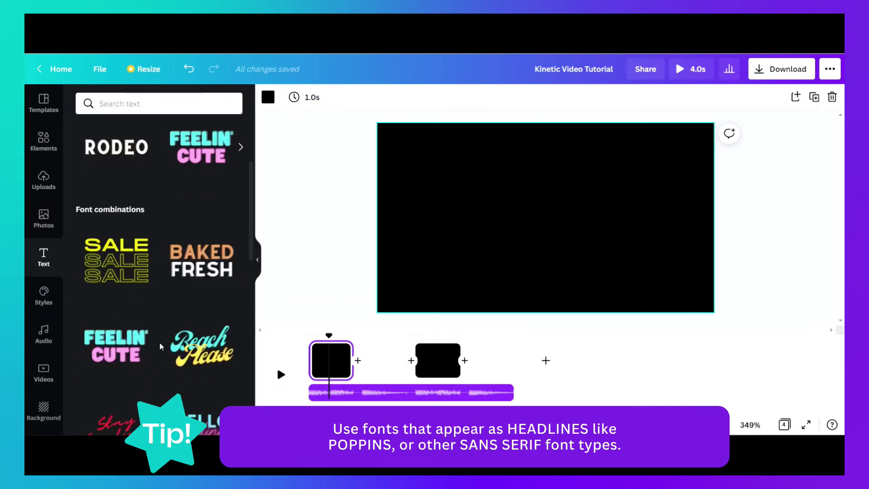
scroll(161, 347, "down", 2)
scroll(160, 347, "up", 5)
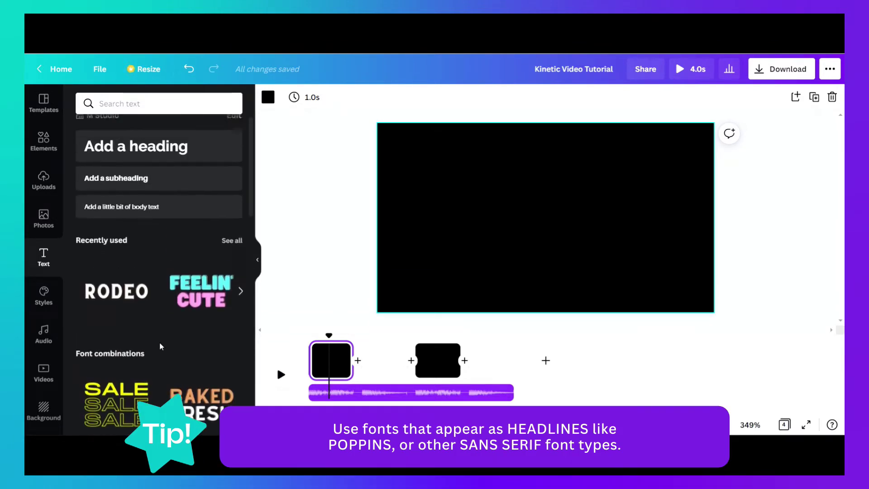
scroll(161, 346, "up", 1)
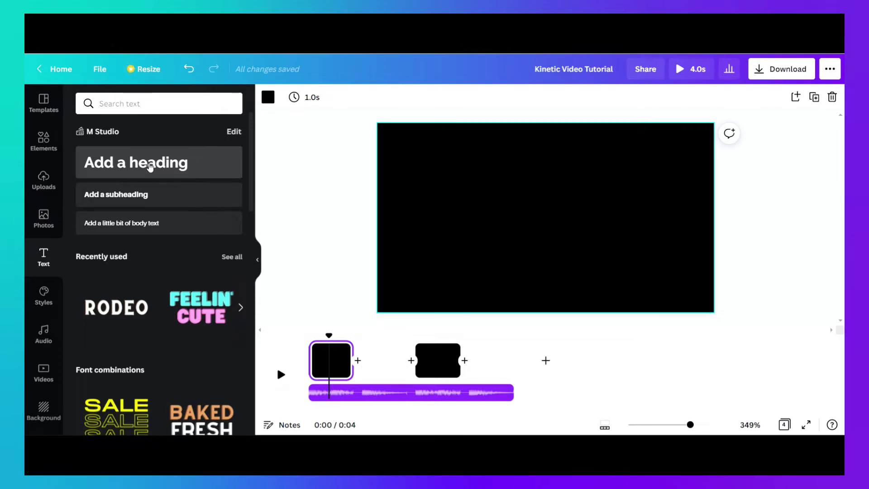
left_click(150, 167)
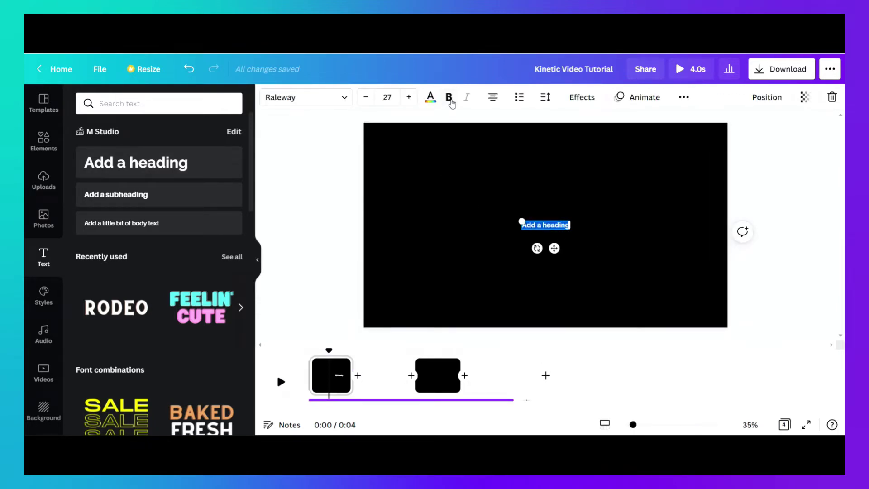
left_click(430, 97)
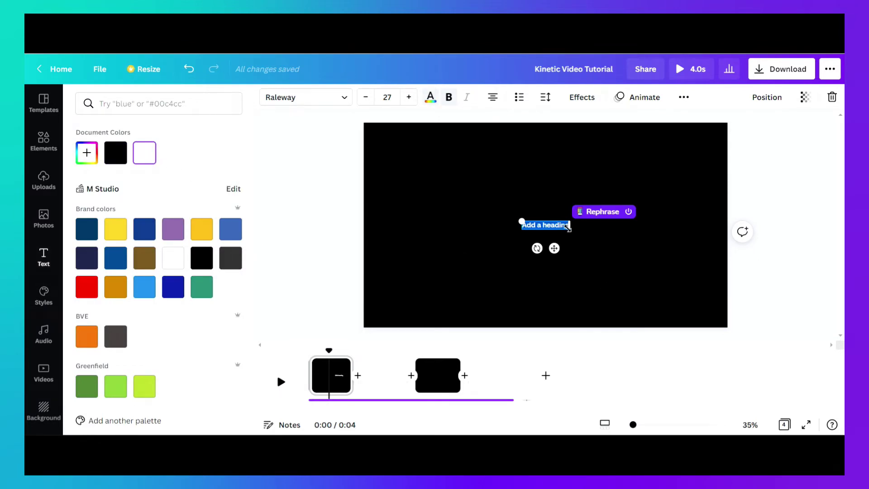
left_click_drag(568, 229, 693, 317)
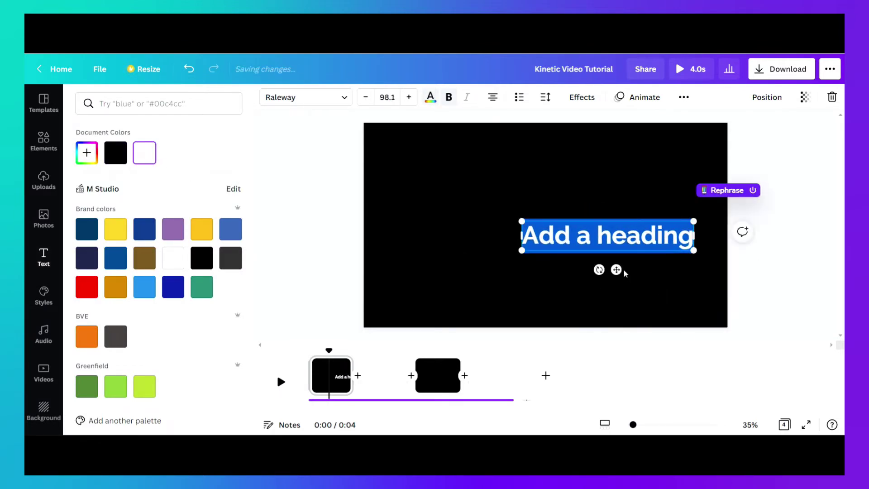
left_click_drag(617, 269, 552, 257)
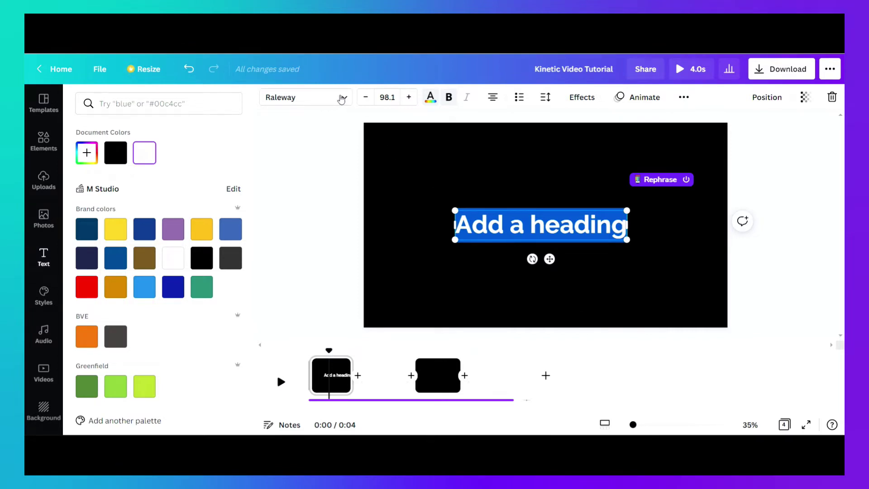
Change the heading font to Poppins Bold and select the word 'Add' to replace it.
left_click(342, 98)
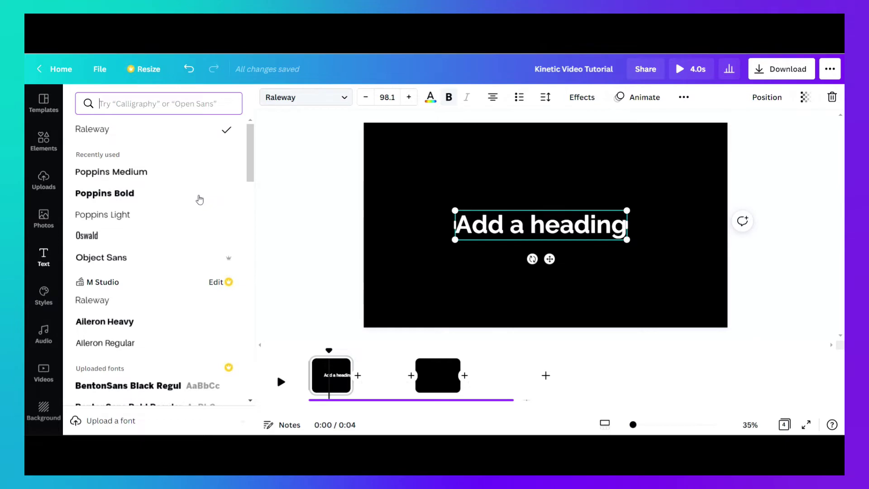
left_click(199, 197)
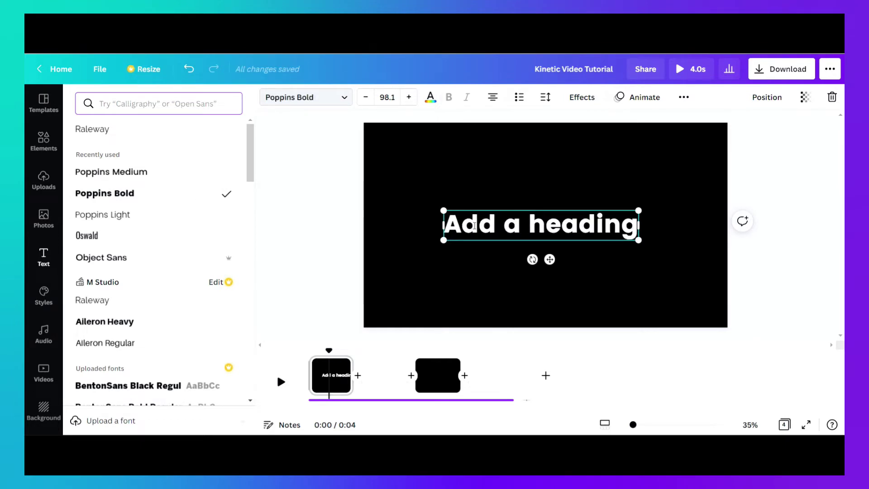
double_click(479, 224)
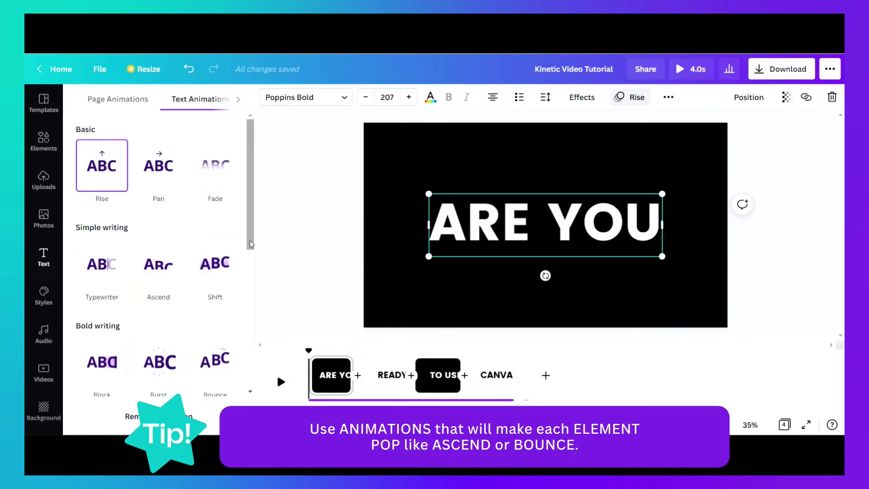
Give ARE YOU the Ascend animation and READY the Bounce animation.
scroll(248, 247, "down", 1)
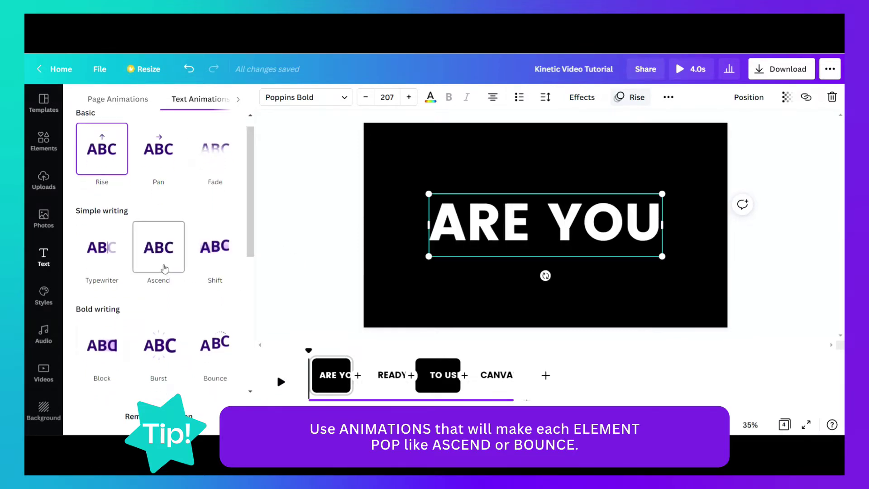
left_click(164, 268)
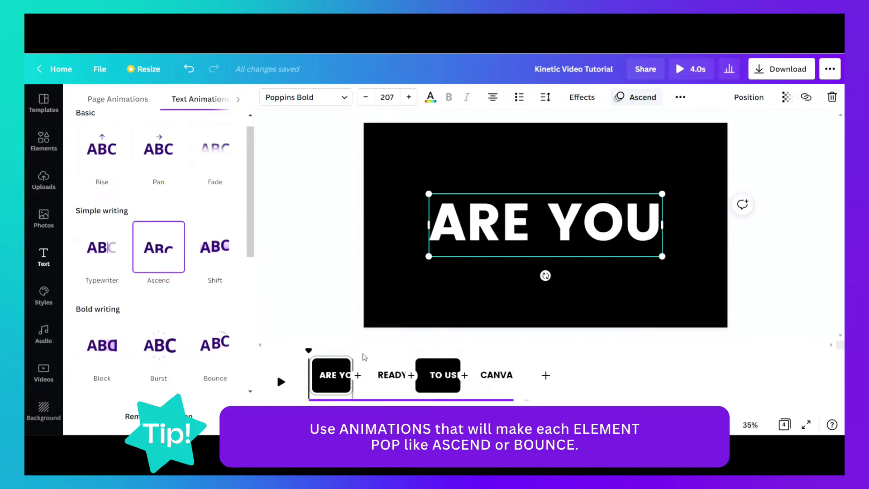
left_click(379, 382)
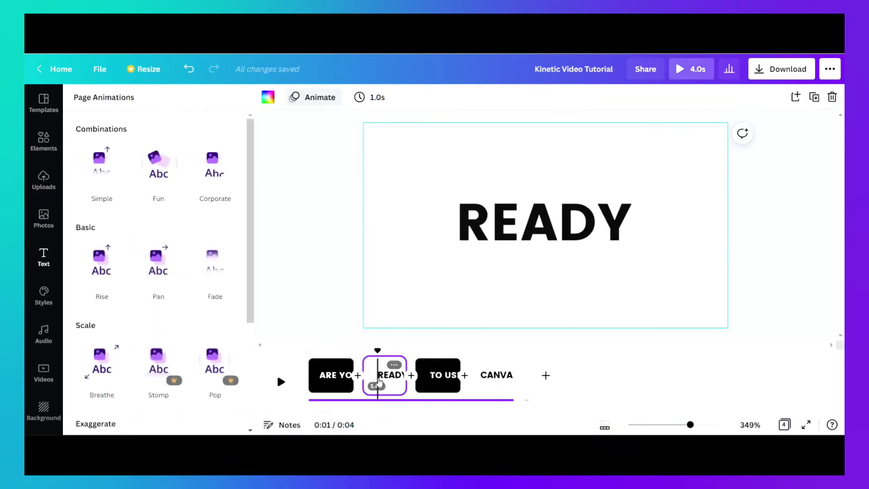
left_click(473, 241)
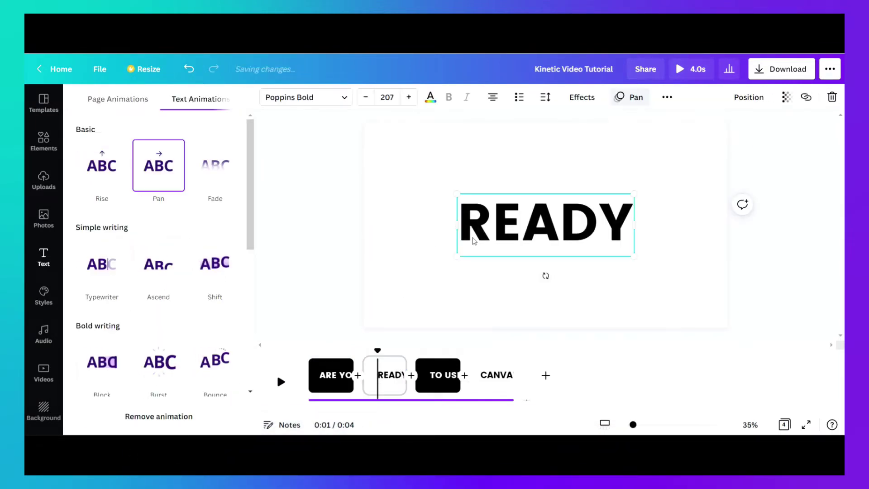
left_click_drag(472, 241, 469, 243)
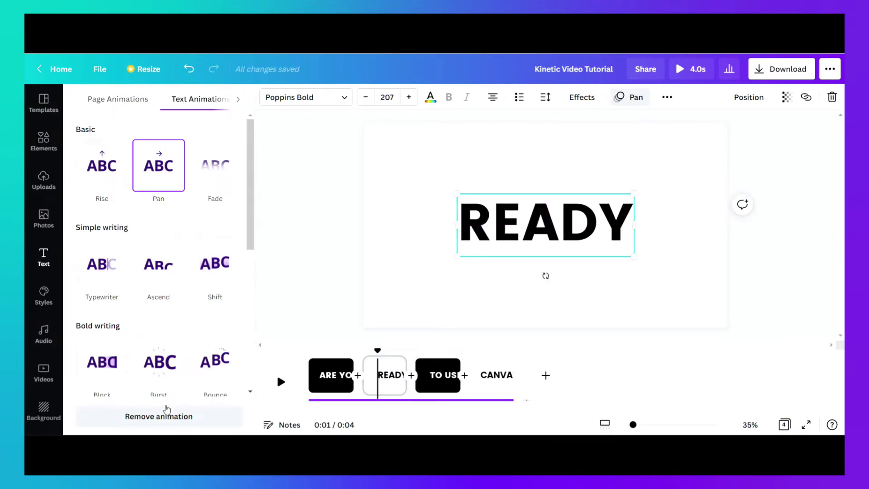
left_click_drag(249, 246, 251, 329)
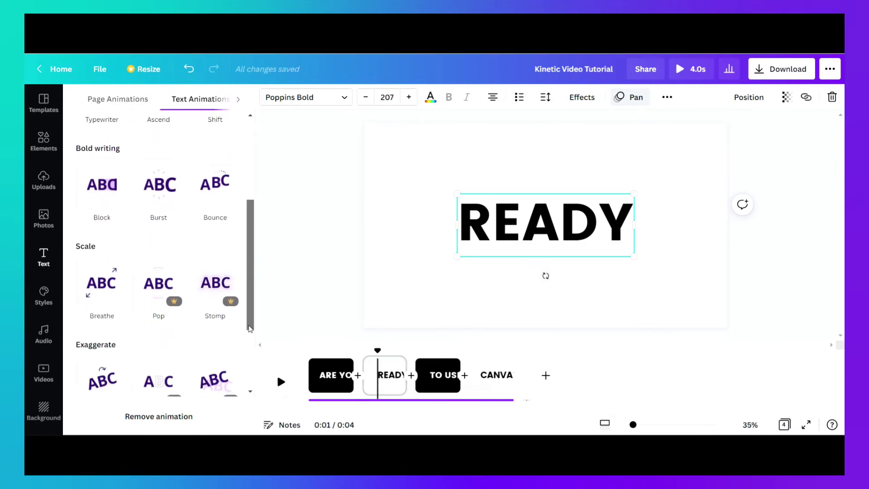
left_click(220, 198)
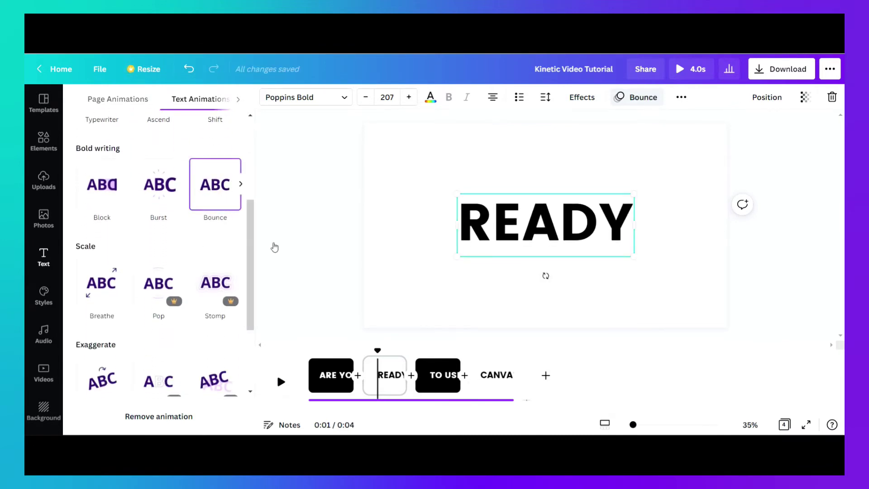
Give TO USE Ascend and CANVA? Bounce, then play the video from the start.
left_click(443, 384)
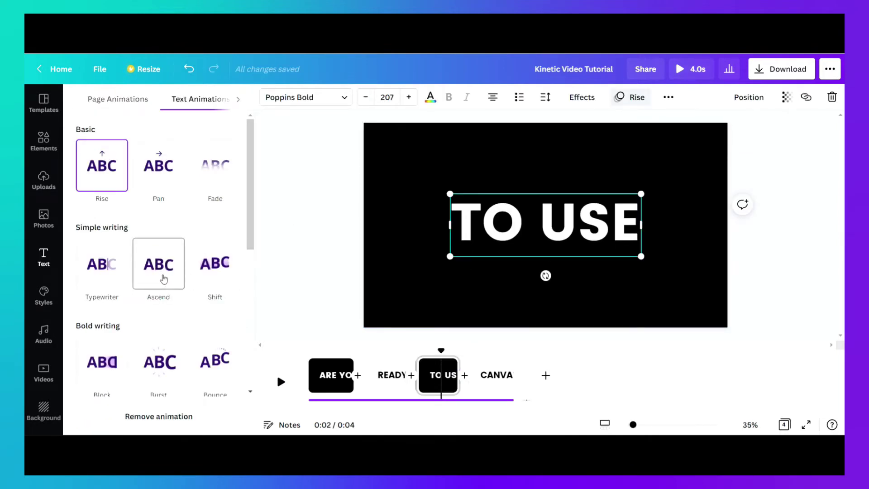
left_click(164, 278)
left_click(494, 382)
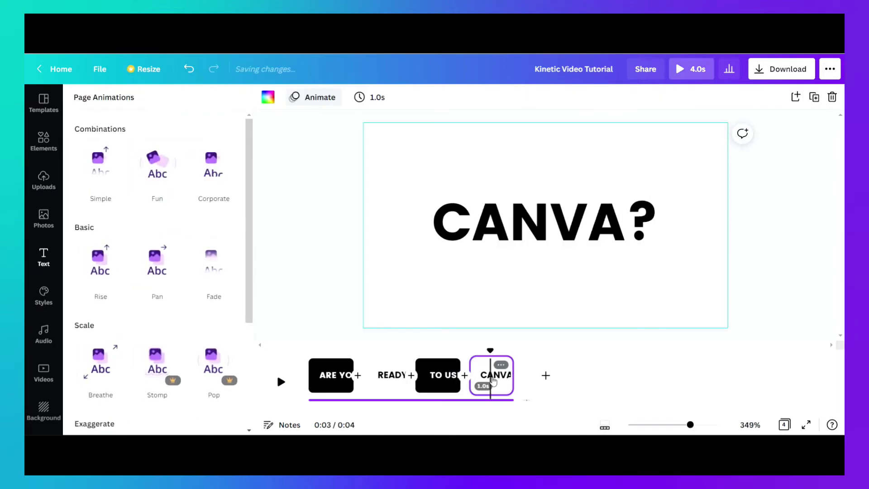
left_click(487, 244)
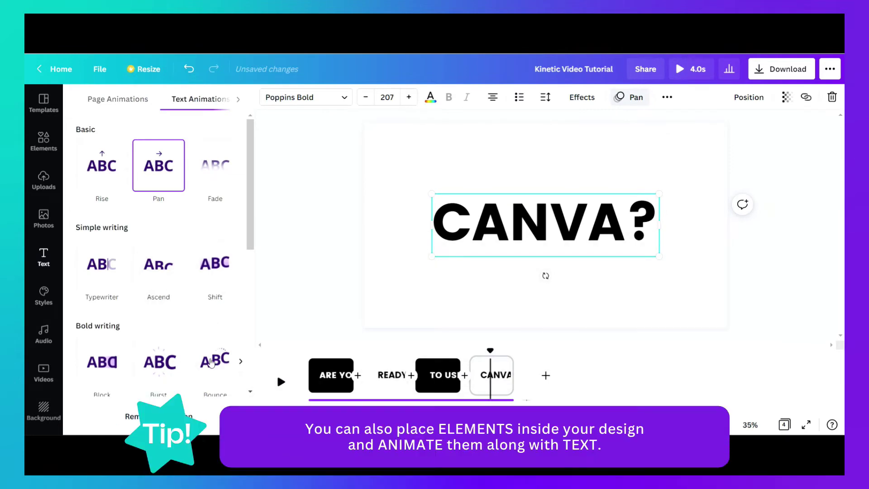
left_click(211, 360)
scroll(210, 317, "down", 2)
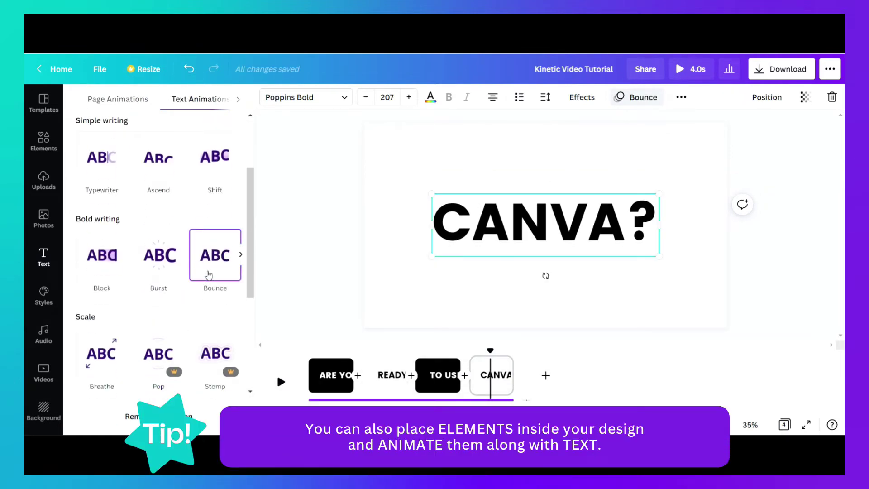
left_click_drag(491, 350, 336, 350)
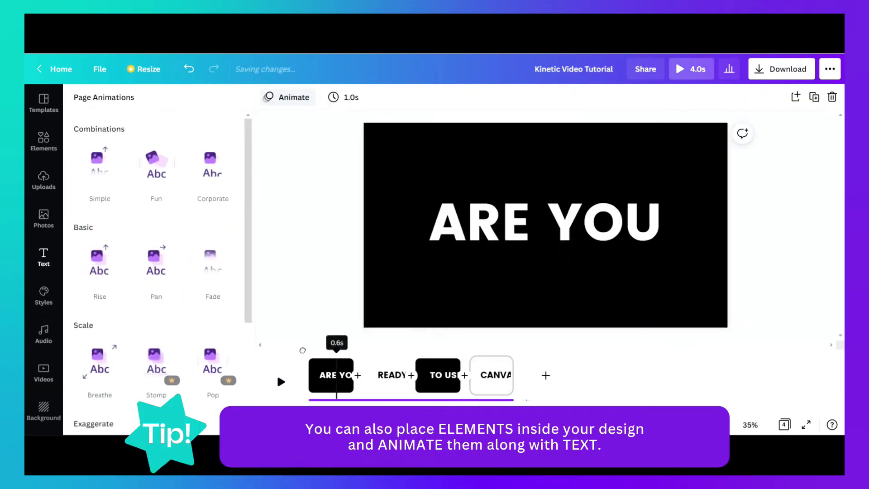
left_click(280, 381)
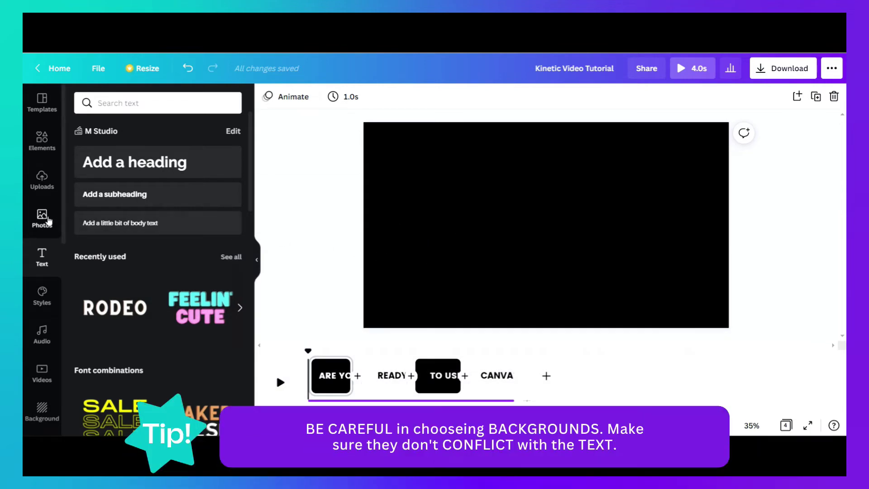
Drag the teal smoke image from Backgrounds onto the ARE YOU page.
left_click(42, 218)
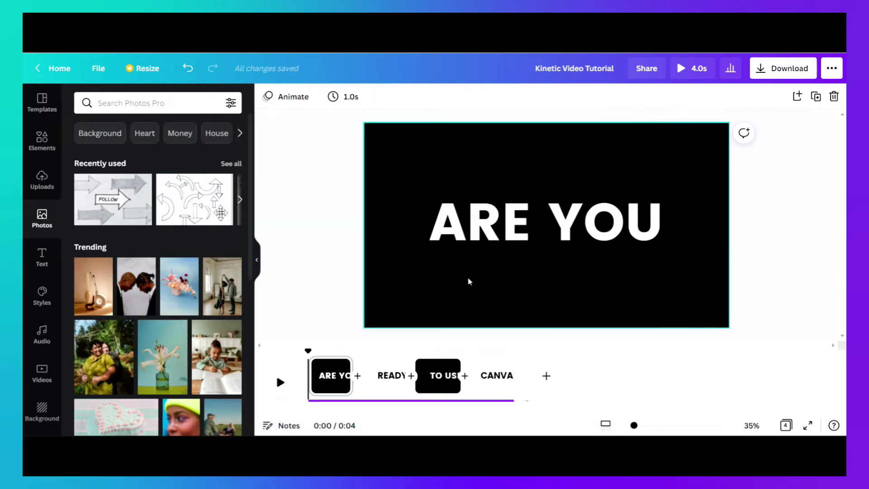
scroll(149, 192, "down", 2)
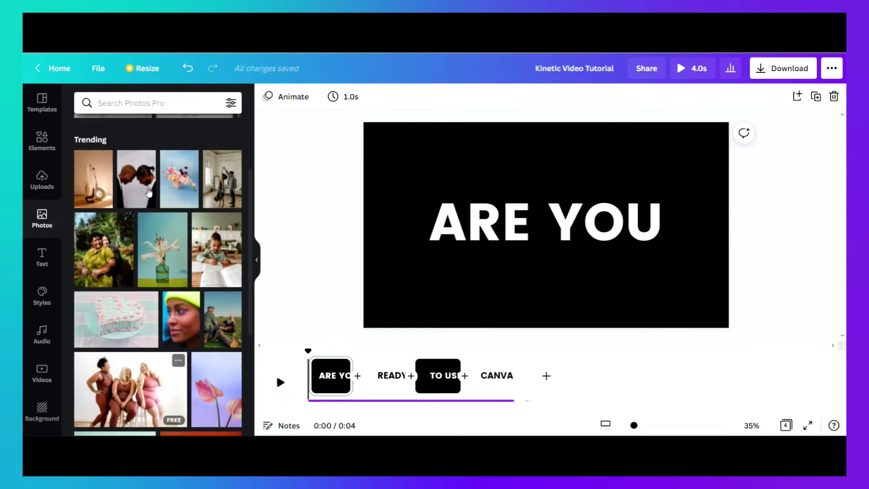
scroll(50, 358, "down", 3)
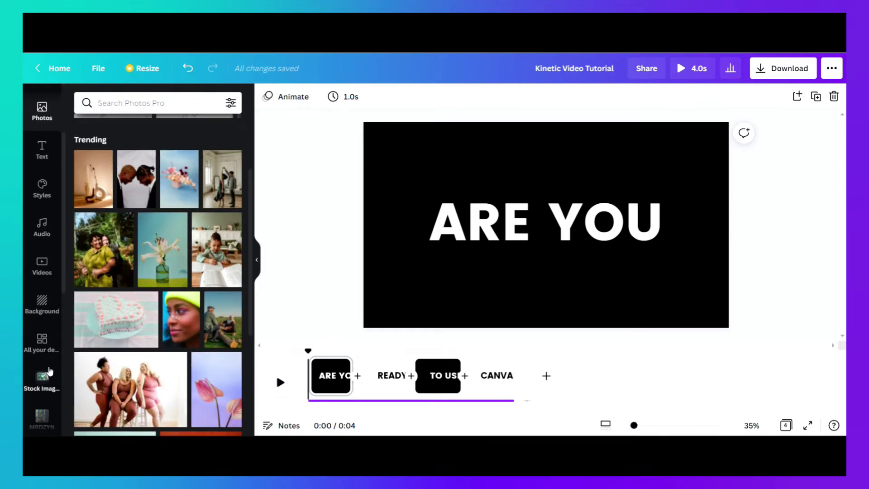
scroll(49, 372, "down", 1)
left_click(40, 263)
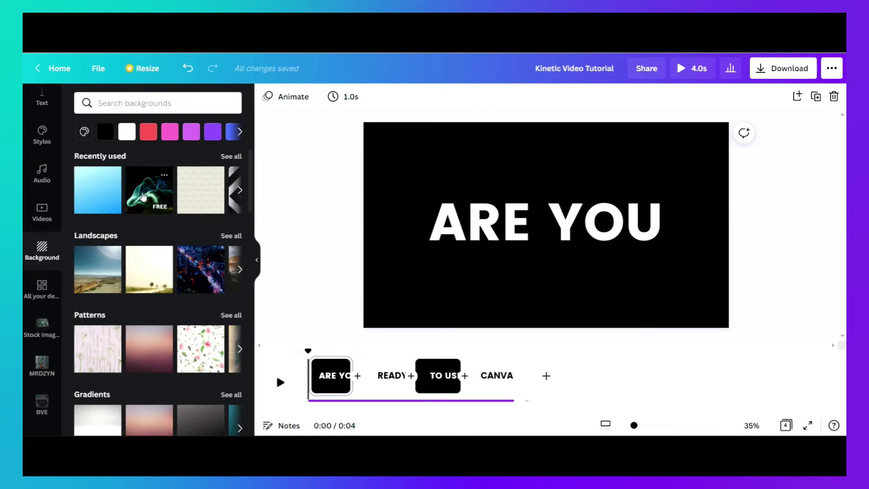
left_click_drag(143, 195, 382, 131)
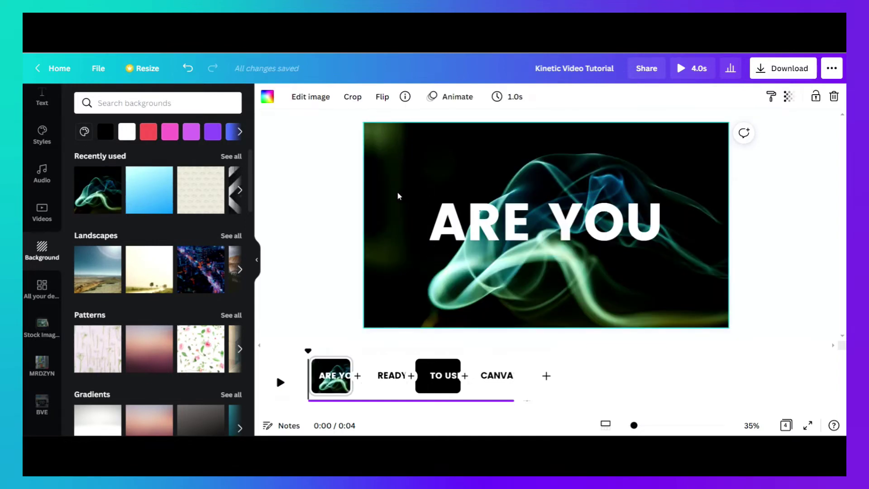
left_click(379, 379)
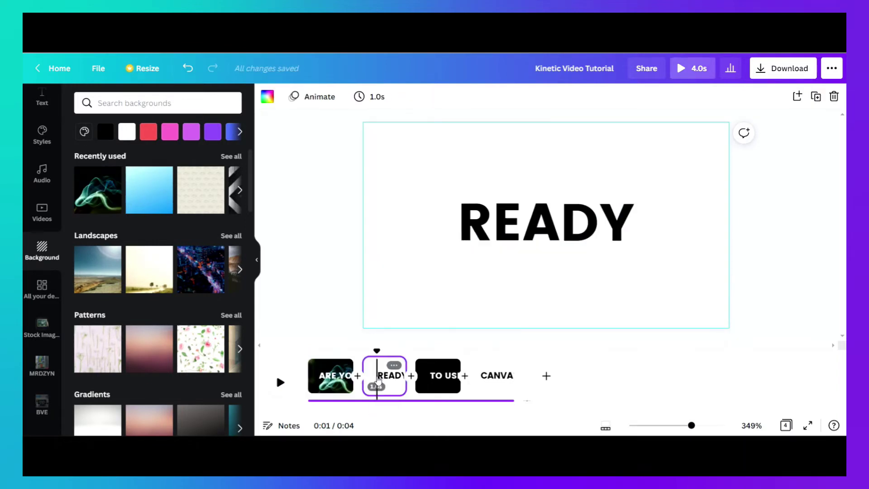
Put the white gradient behind READY and the flamingo photo behind TO USE.
scroll(161, 369, "down", 2)
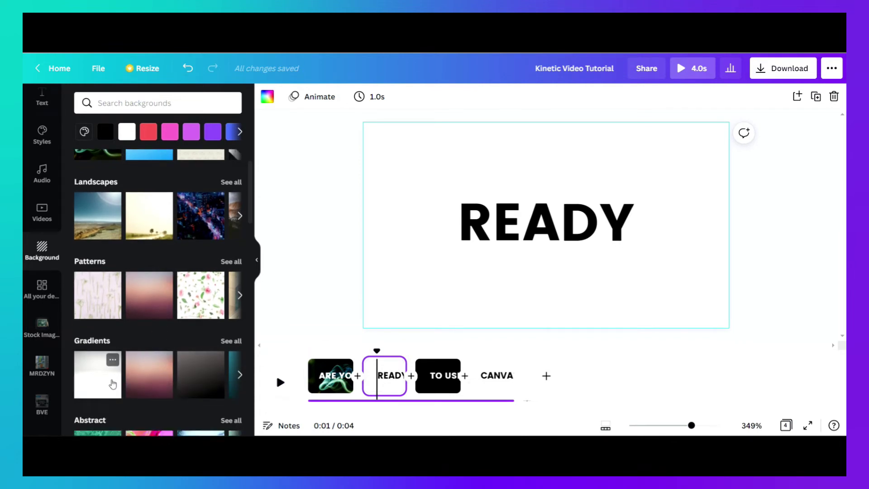
left_click_drag(112, 384, 400, 140)
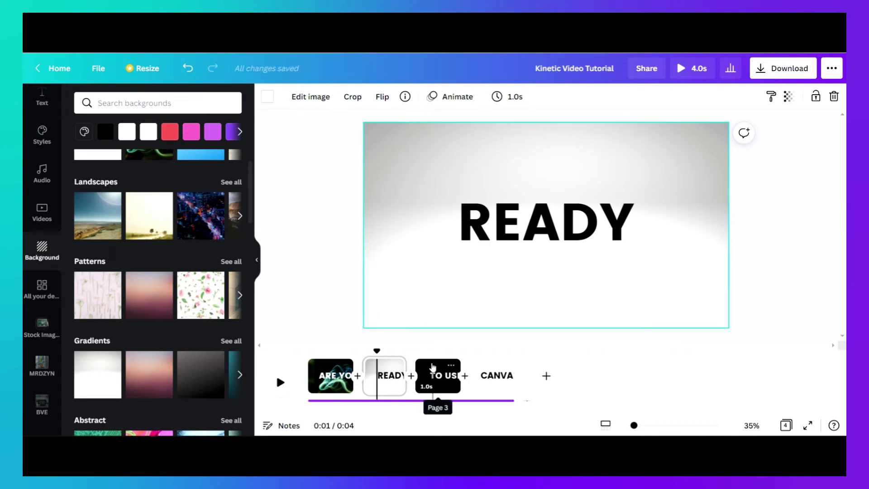
left_click(433, 369)
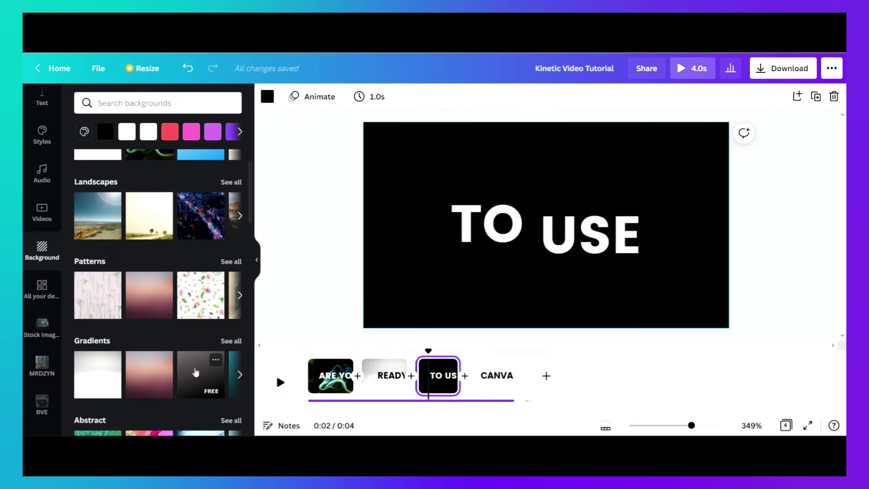
scroll(201, 371, "up", 1)
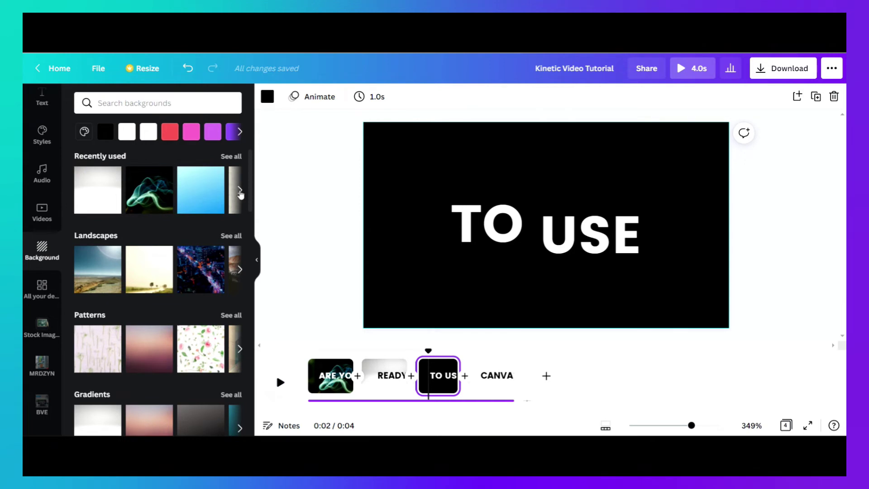
left_click(238, 191)
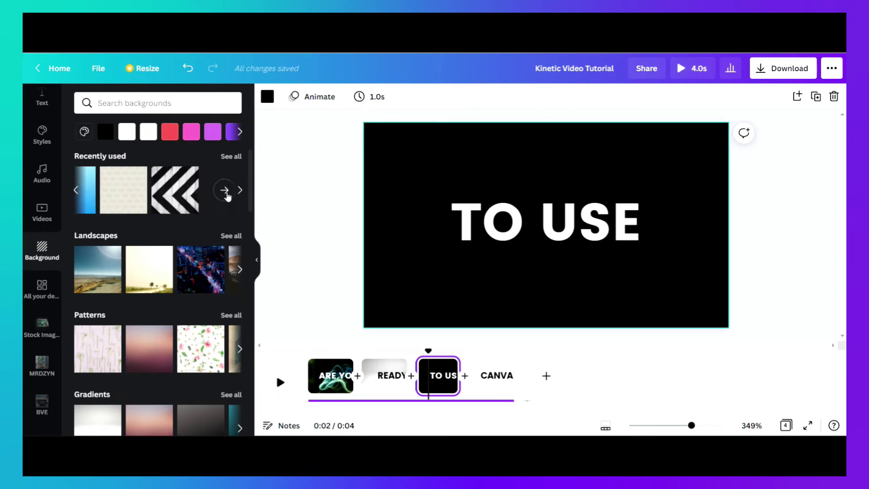
scroll(188, 366, "down", 5)
scroll(188, 366, "down", 2)
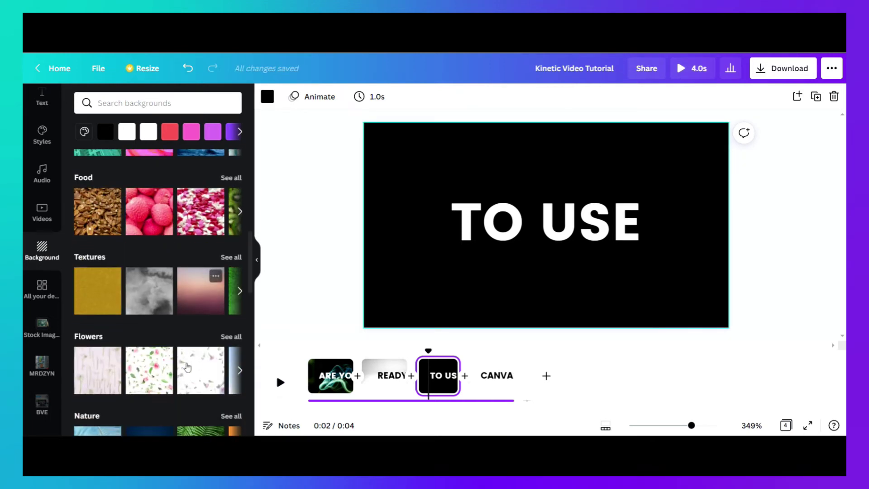
scroll(188, 366, "down", 2)
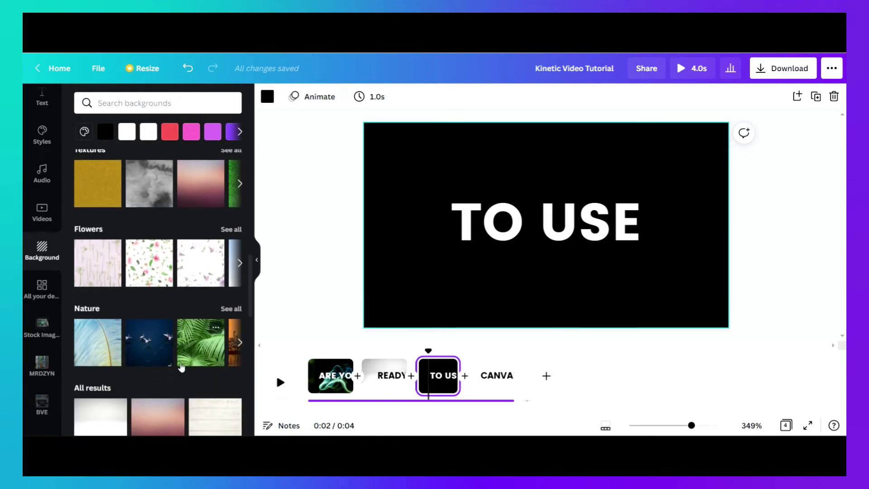
left_click_drag(153, 348, 389, 131)
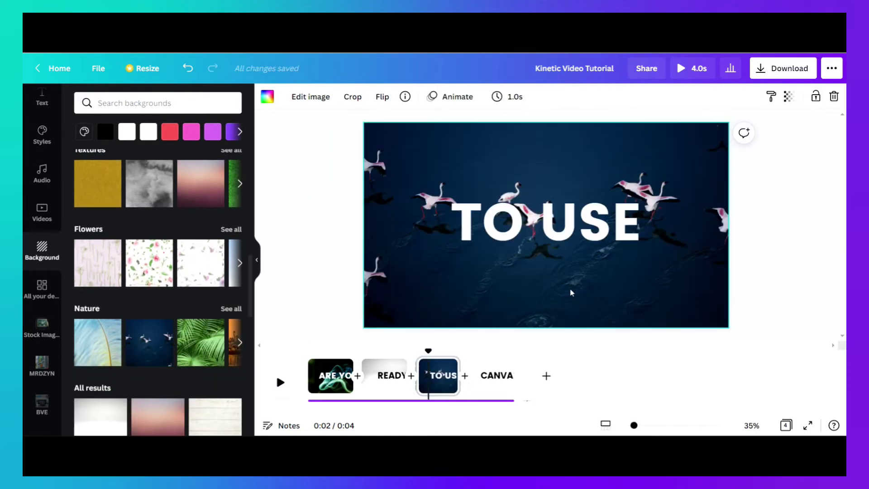
Put the white wooden planks behind CANVA? and play the video from the start.
left_click(488, 388)
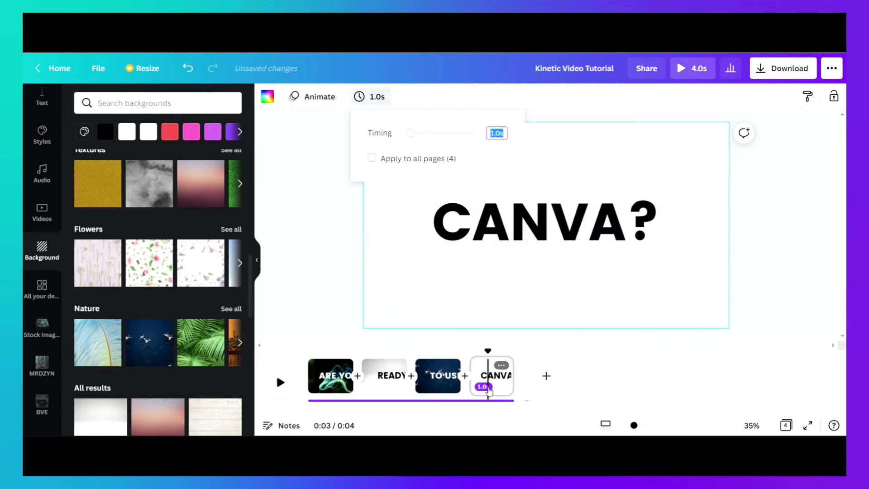
scroll(216, 368, "down", 2)
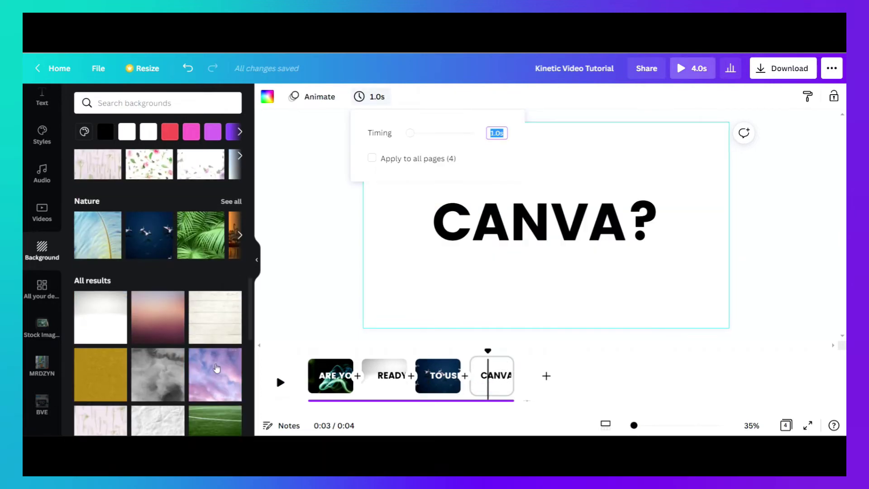
left_click_drag(222, 319, 404, 140)
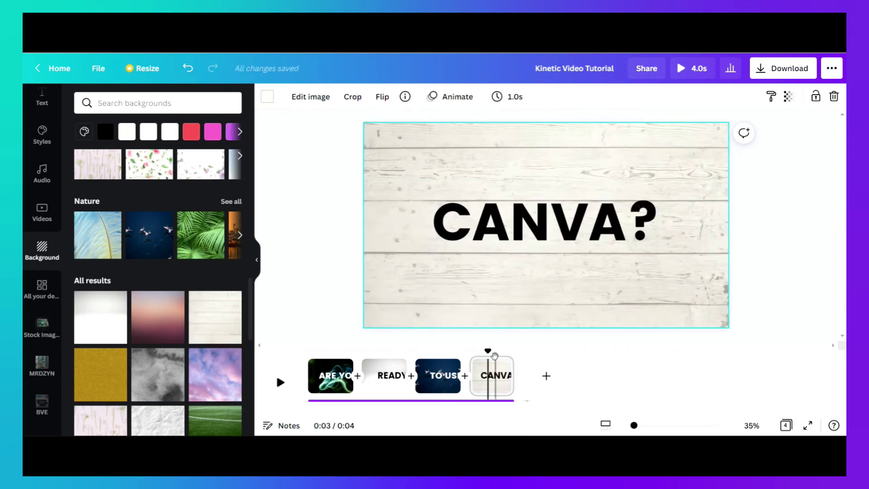
left_click(331, 375)
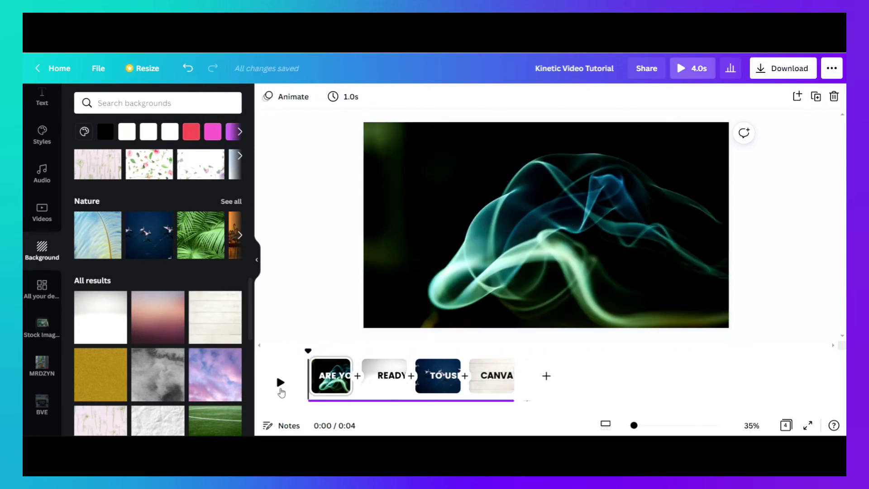
left_click(281, 389)
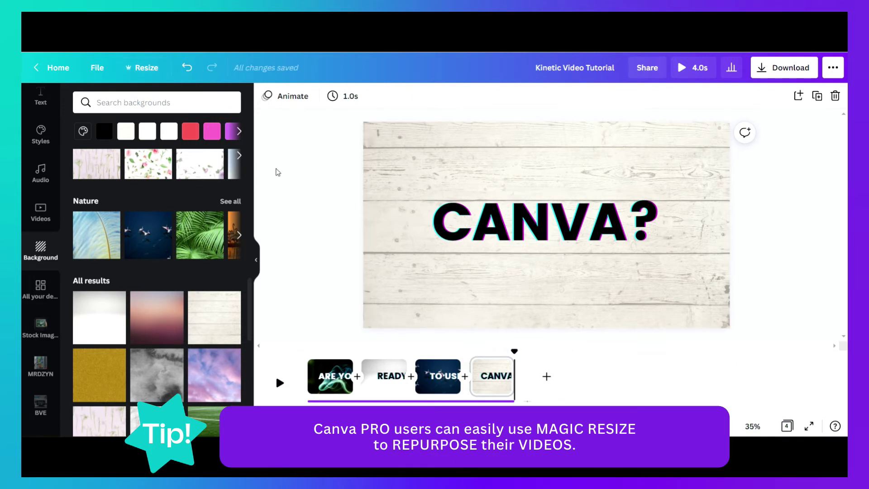
Open the Resize options showing the current 1920 × 1080 px size and presets.
left_click(152, 72)
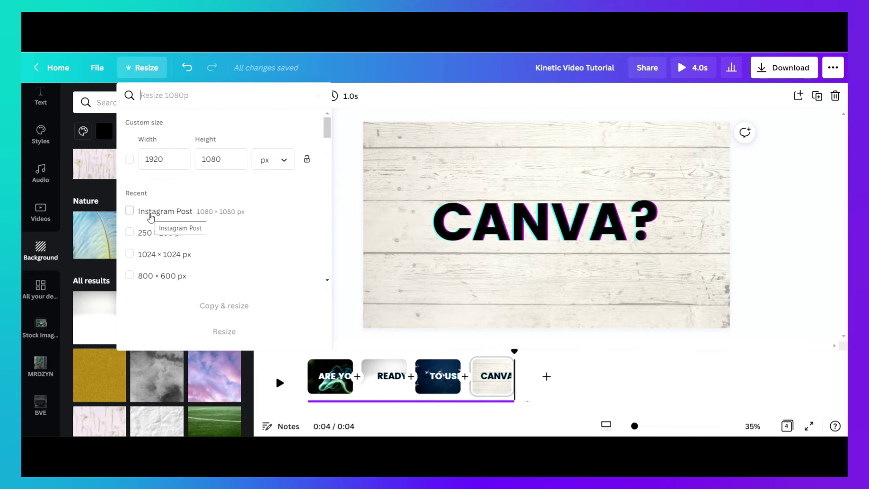
Create a square Instagram Post copy of the video and preview the square version.
scroll(172, 228, "down", 3)
scroll(186, 218, "up", 3)
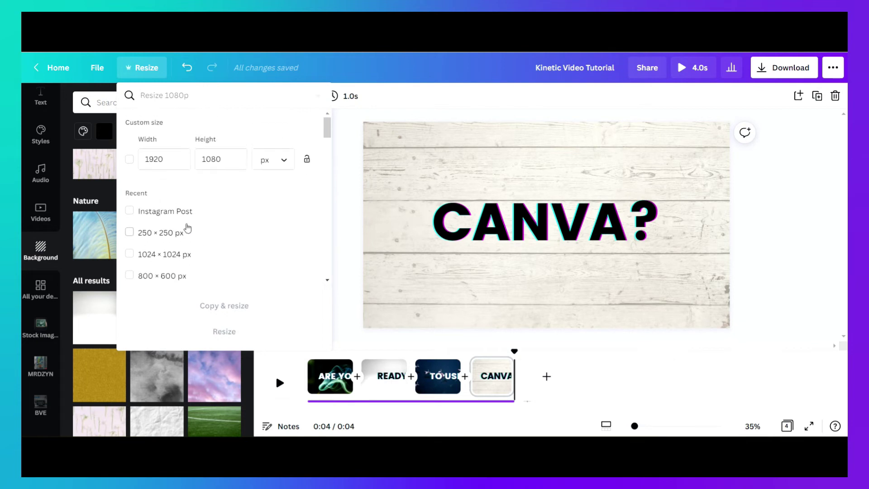
left_click(130, 211)
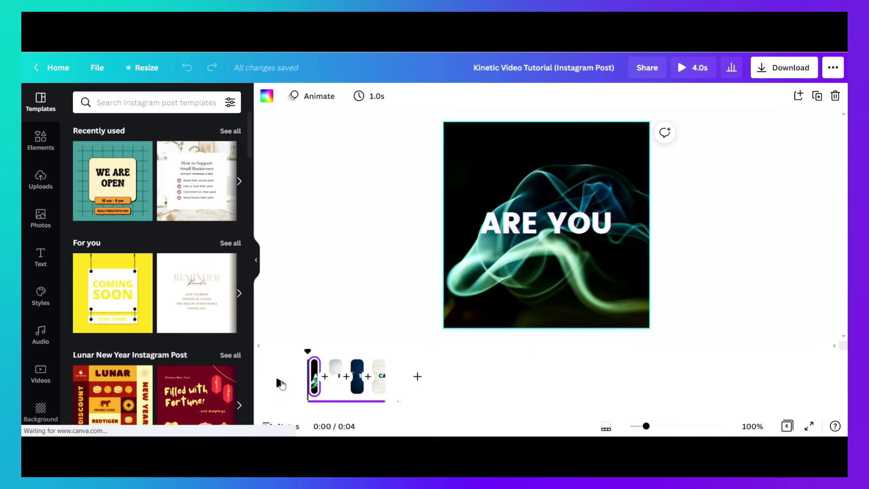
left_click(280, 383)
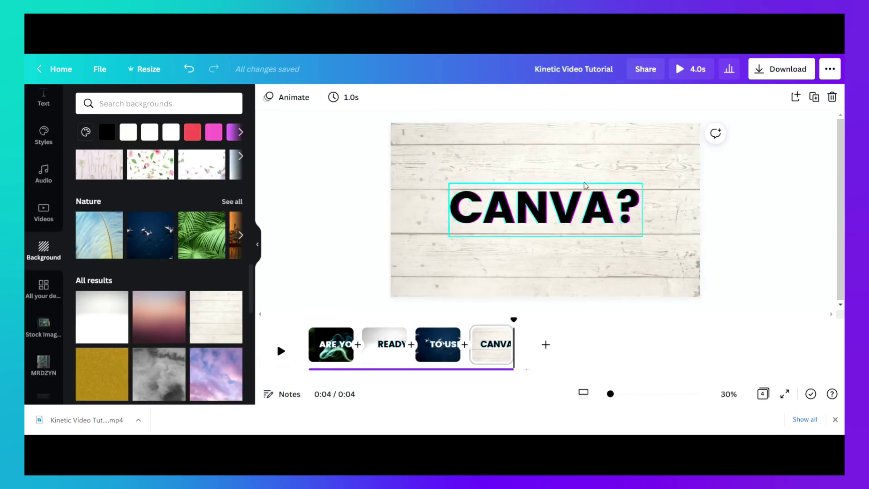
Keep MP4 Video as the download file type with all 4 pages selected, and start the export.
left_click(769, 78)
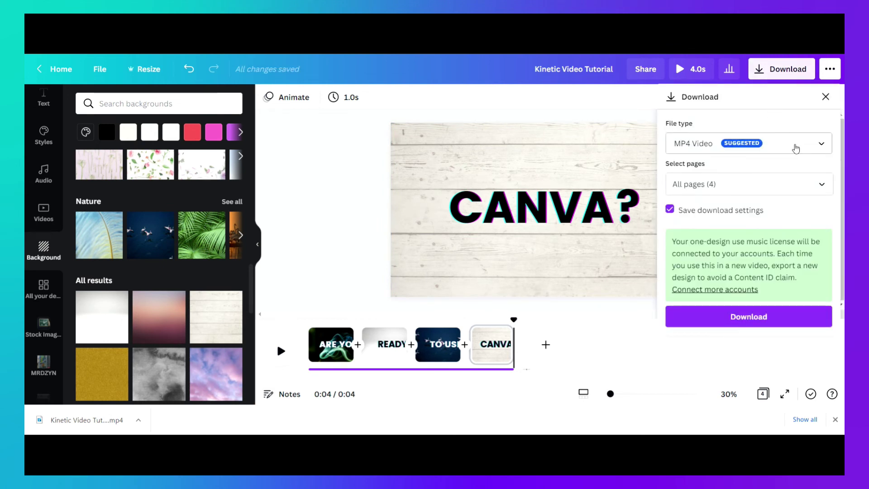
left_click(795, 148)
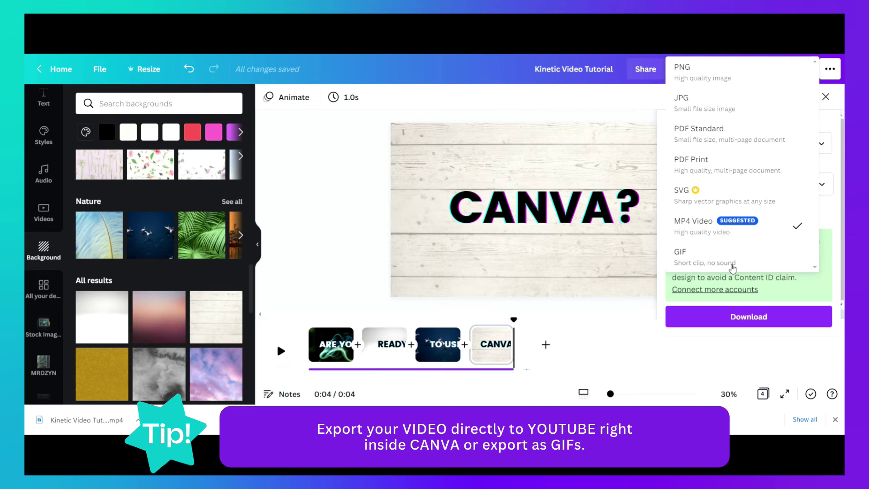
left_click(826, 238)
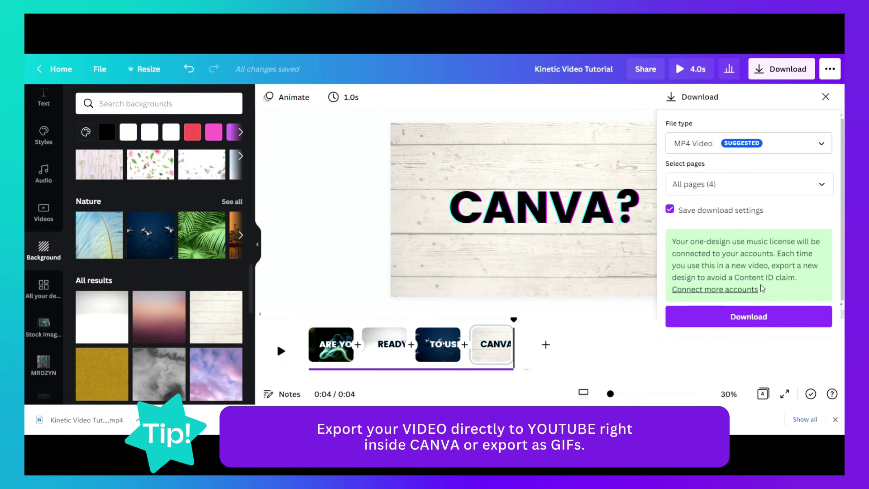
left_click(745, 290)
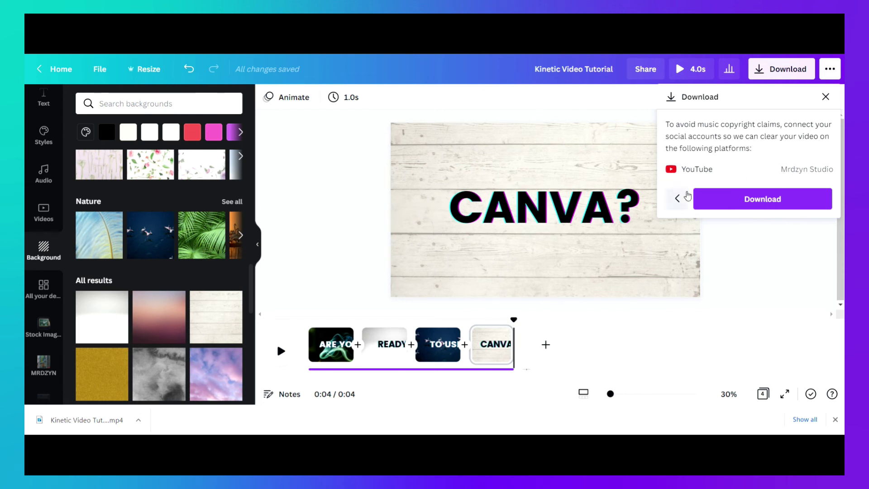
left_click(679, 199)
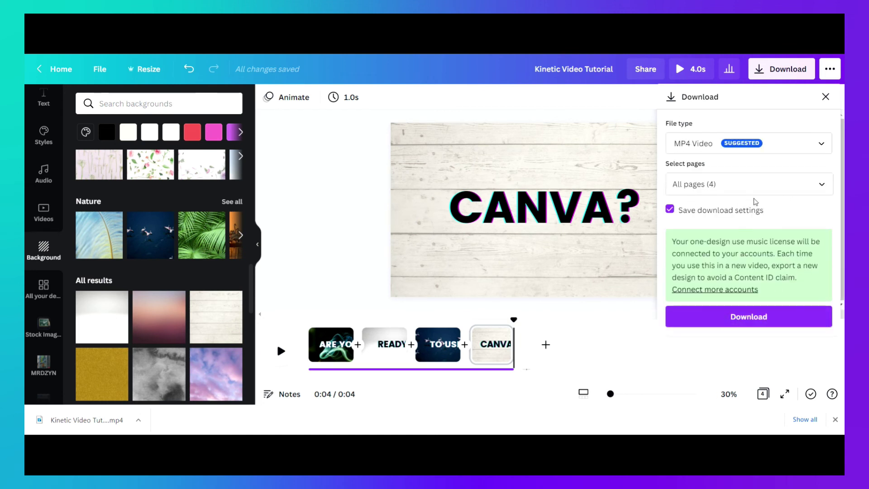
left_click(821, 186)
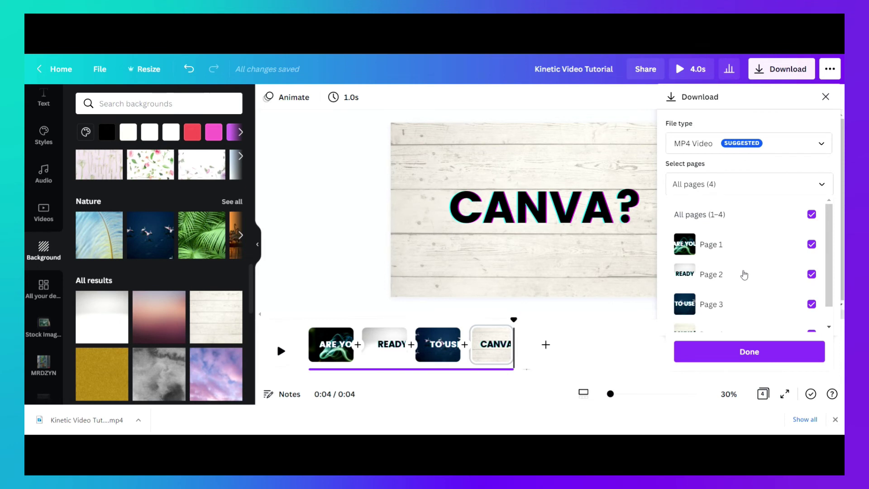
left_click(824, 185)
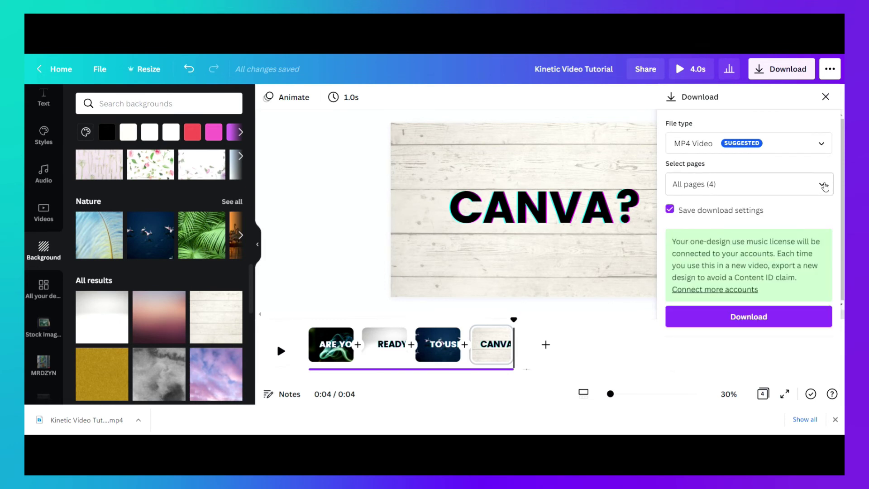
left_click(755, 325)
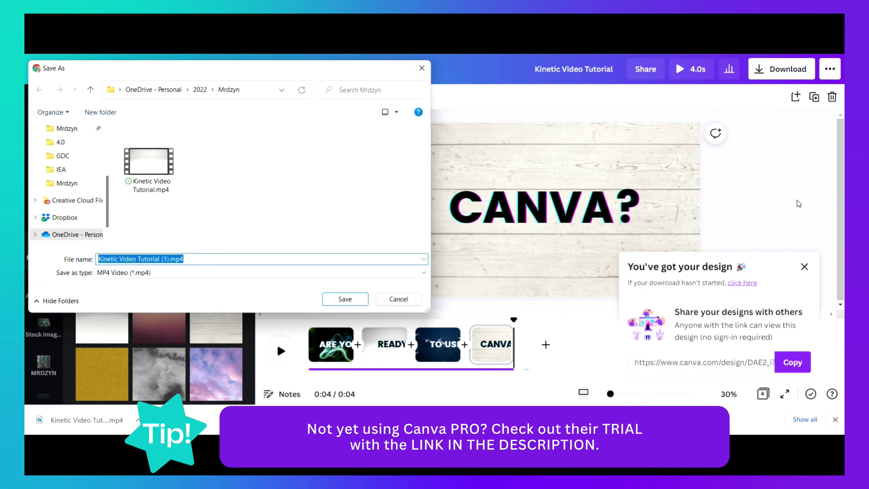
Save the video as 'Kinetic Video Tutorial (1).mp4', then select the design's share link.
left_click(366, 303)
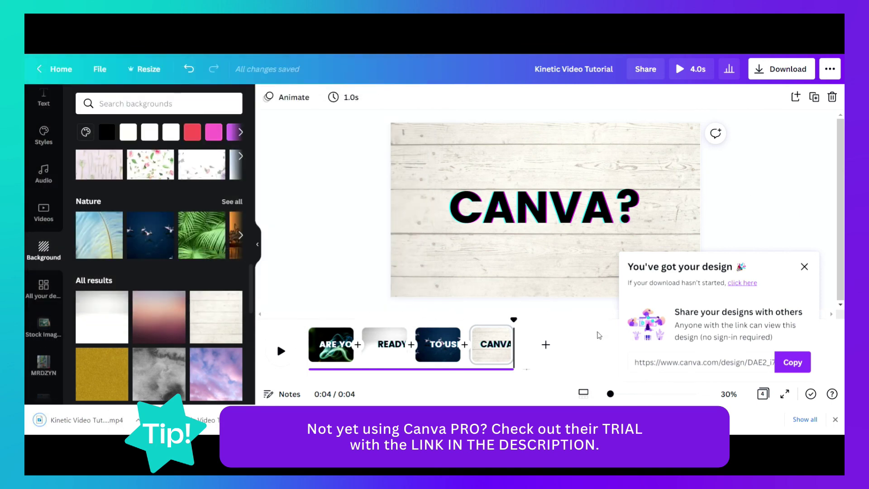
left_click(684, 361)
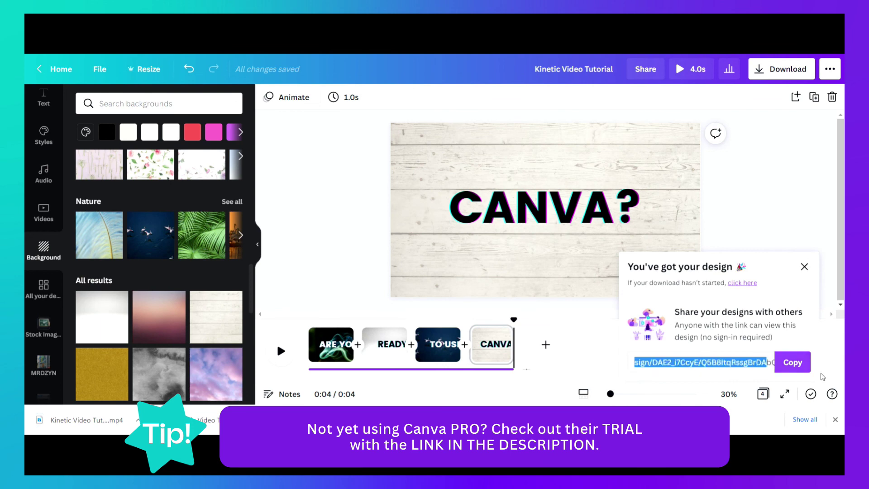